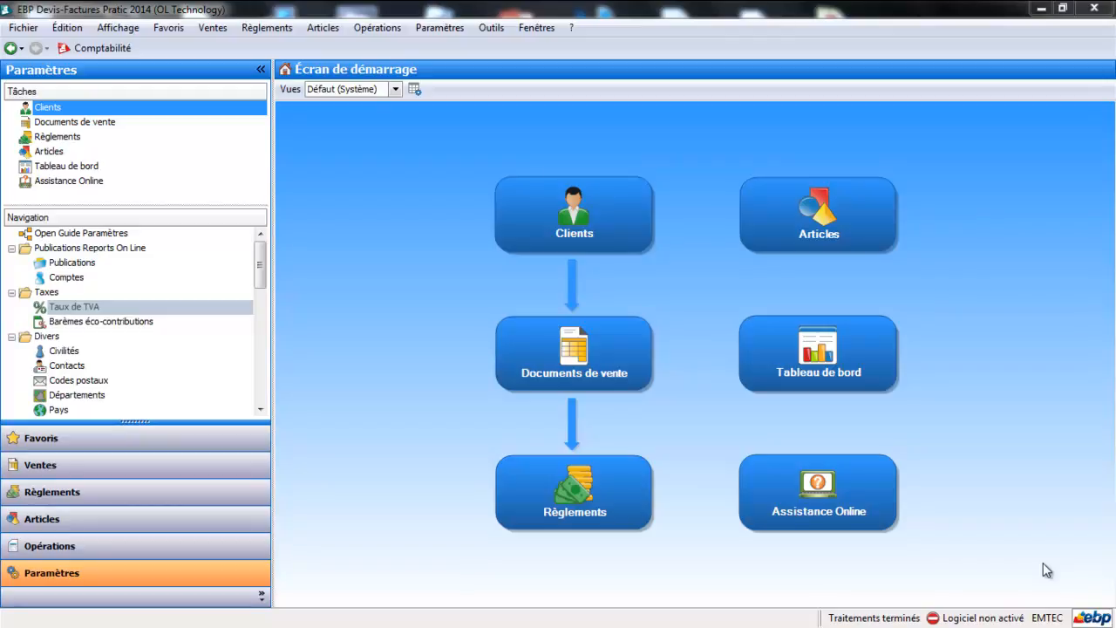
Create a new article family in the list of article families and name it ORDINATEUR
{"action": "left_click", "coordinate": [147, 520]}
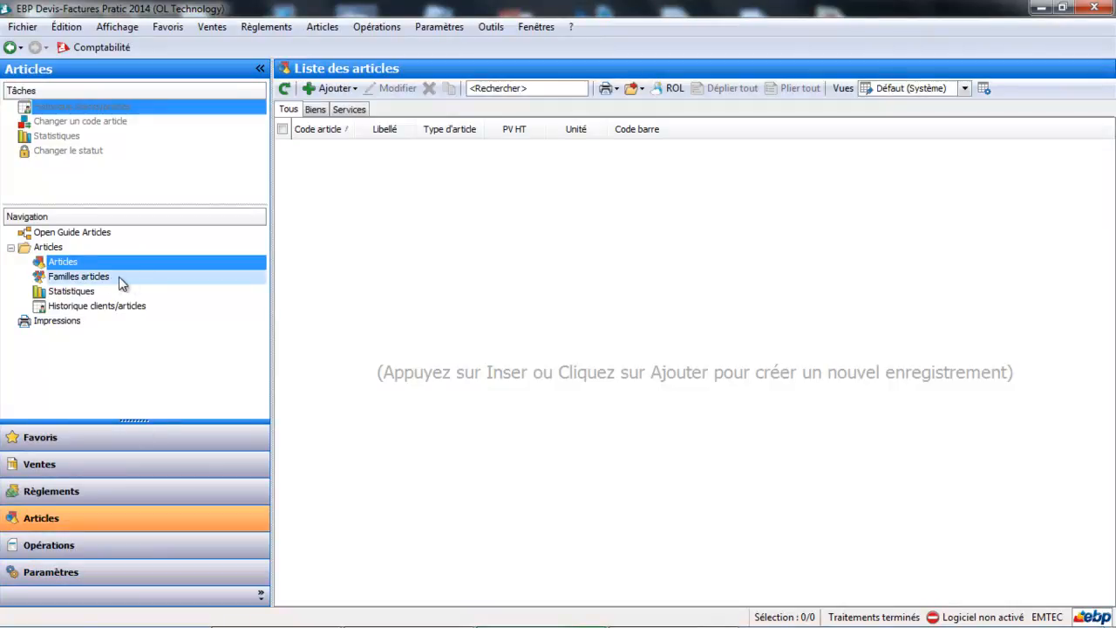
{"action": "left_click", "coordinate": [108, 277]}
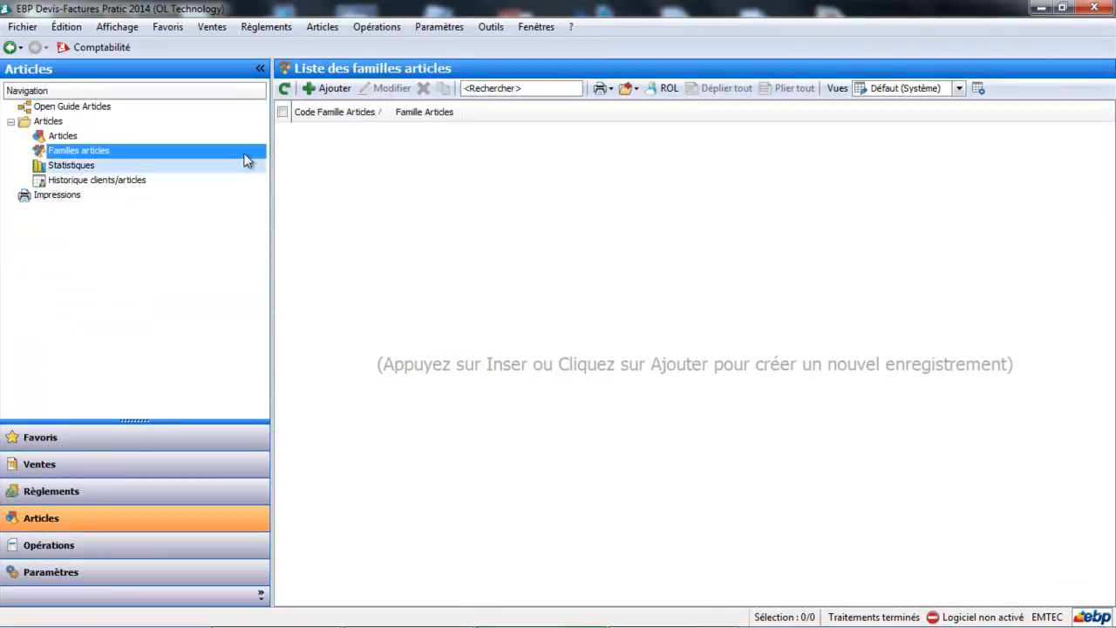
{"action": "left_click", "coordinate": [330, 90]}
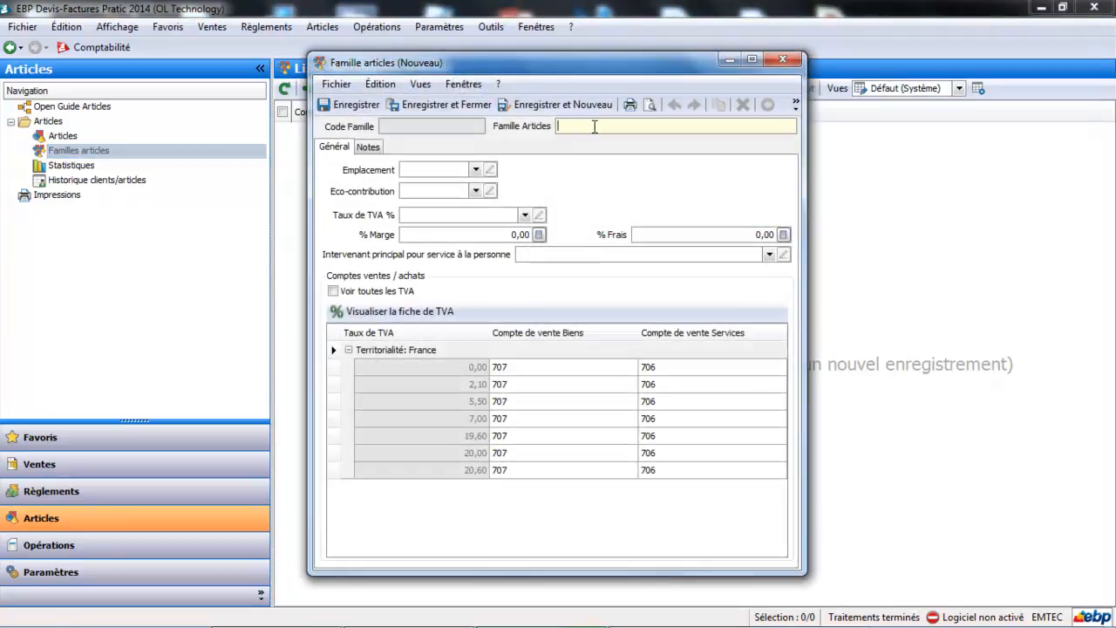
{"action": "type", "text": "ORDINATEUR"}
{"action": "key", "text": "Tab"}
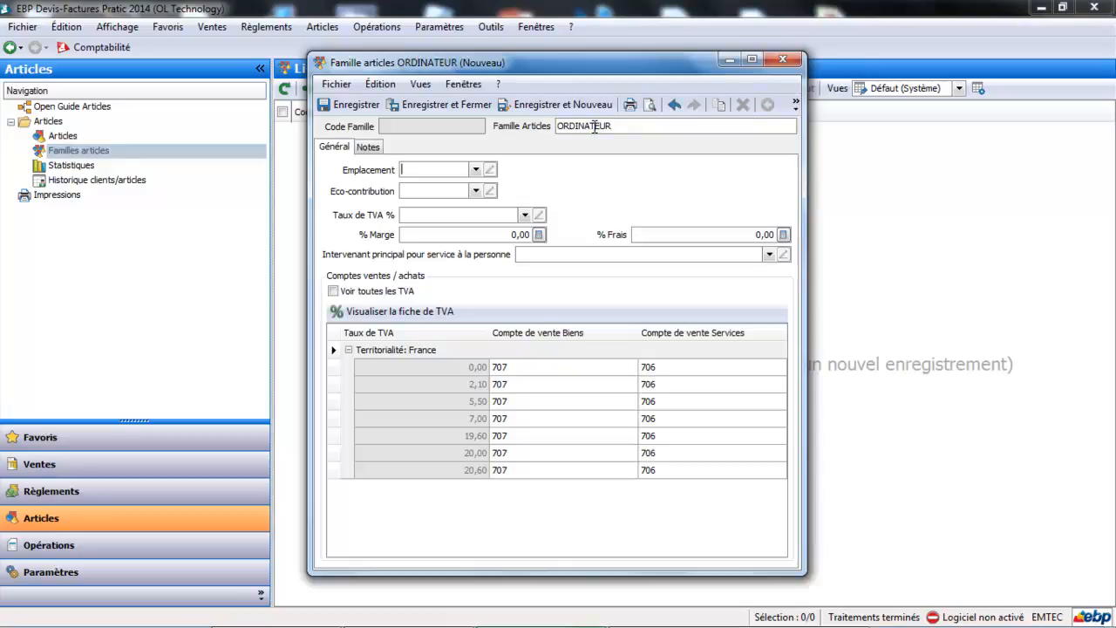
Add a storage location with code ENTA and label "entrepot a" from the family's Emplacement field, saving it and starting another location
{"action": "left_click", "coordinate": [477, 171]}
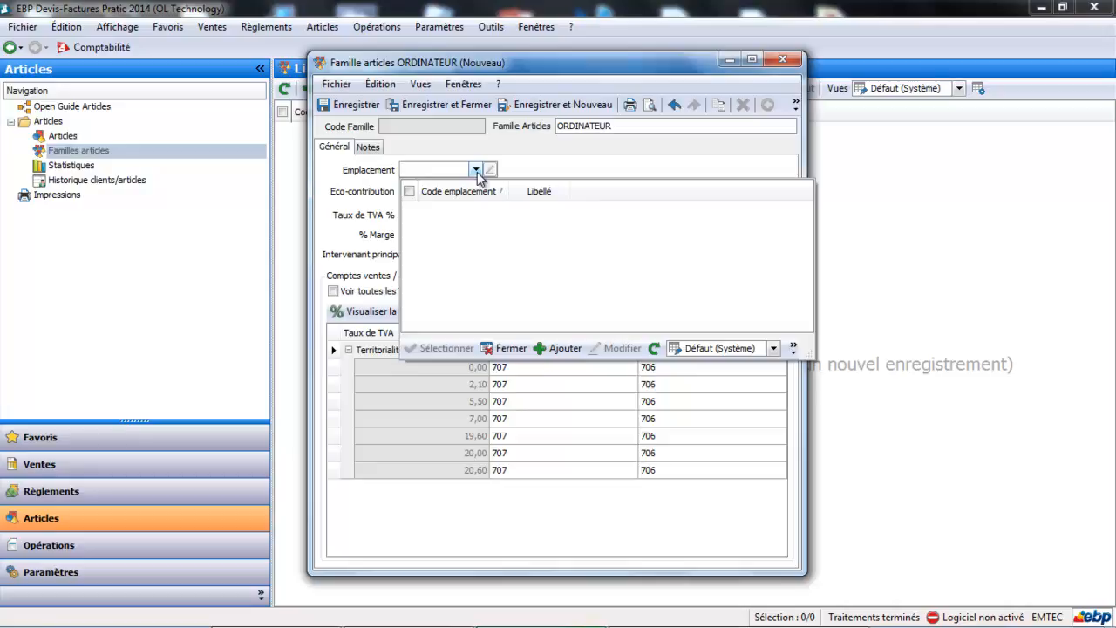
{"action": "left_click", "coordinate": [565, 348]}
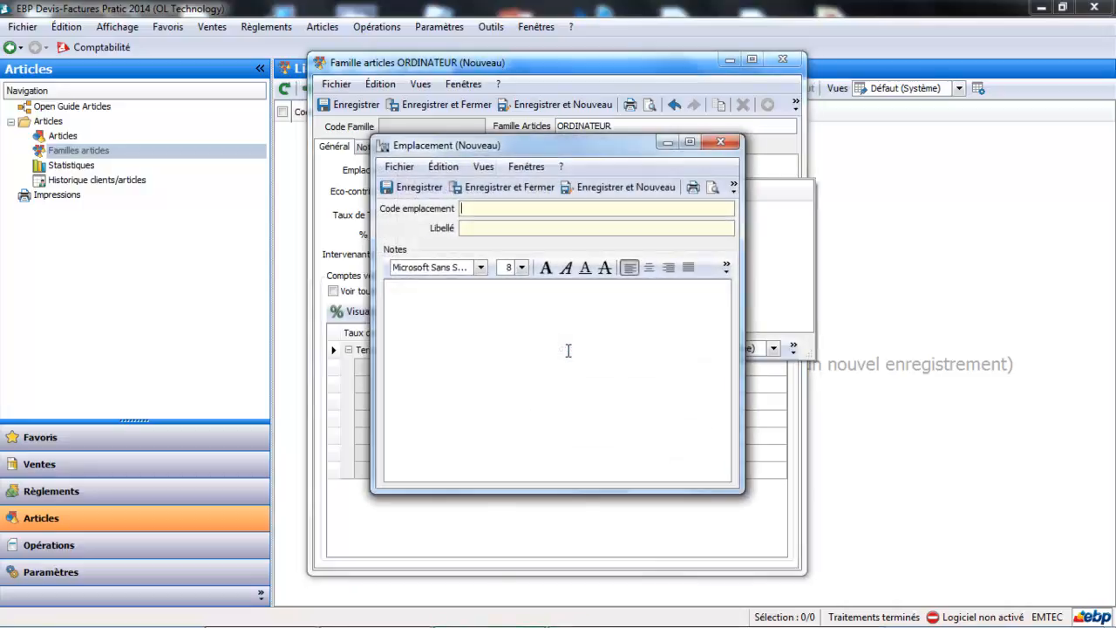
{"action": "type", "text": "ENTRE"}
{"action": "key", "text": "BackSpace"}
{"action": "key", "text": "BackSpace"}
{"action": "type", "text": "A"}
{"action": "key", "text": "Tab"}
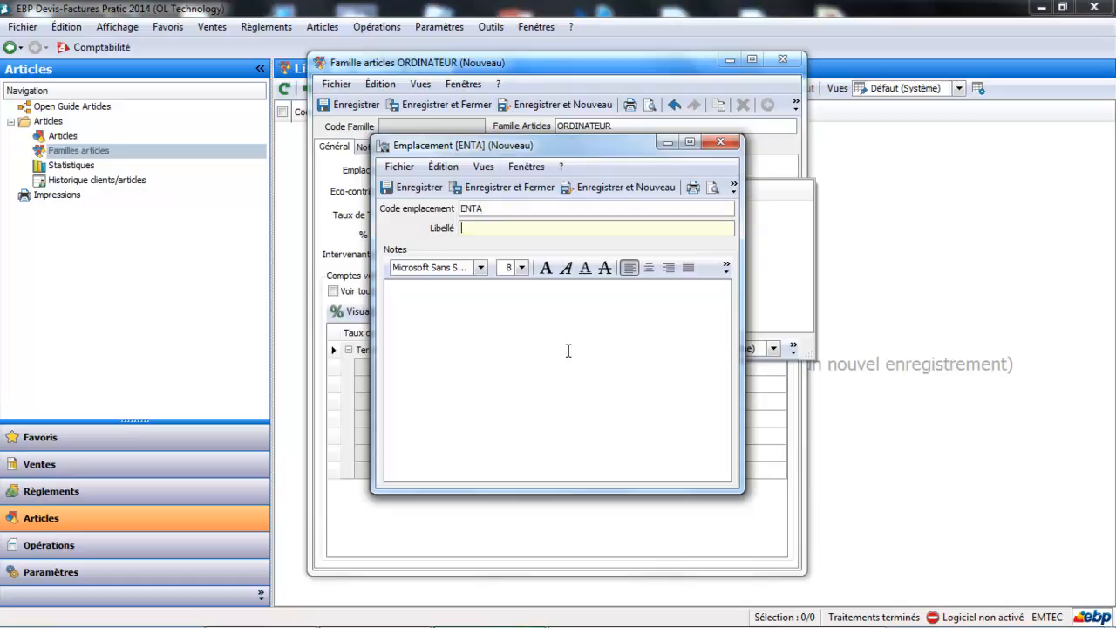
{"action": "type", "text": "entrepot a"}
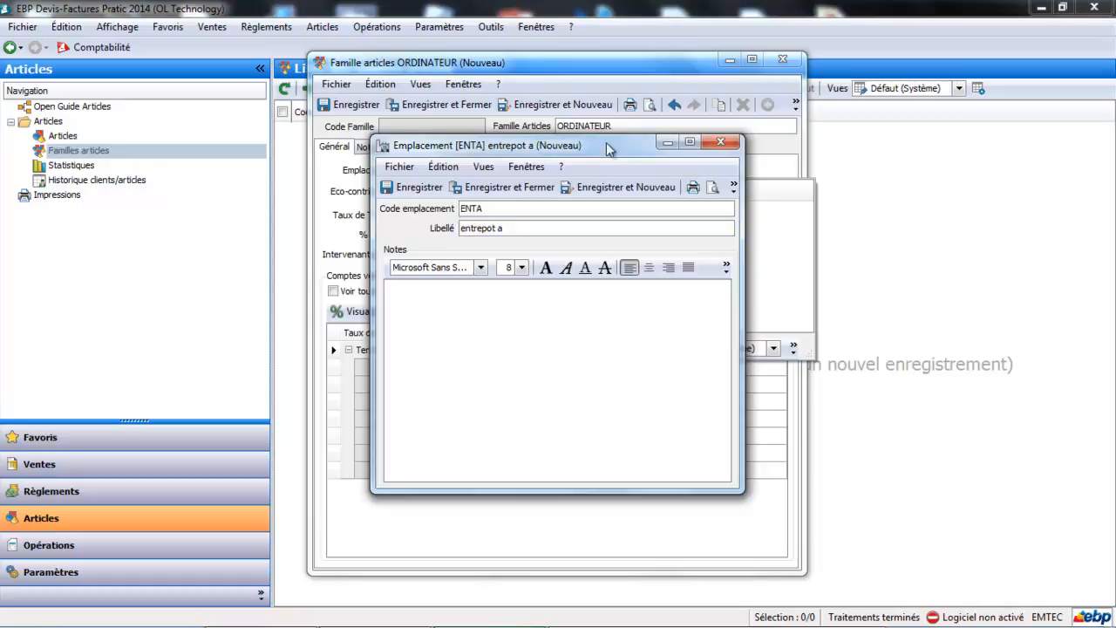
{"action": "left_click", "coordinate": [630, 187]}
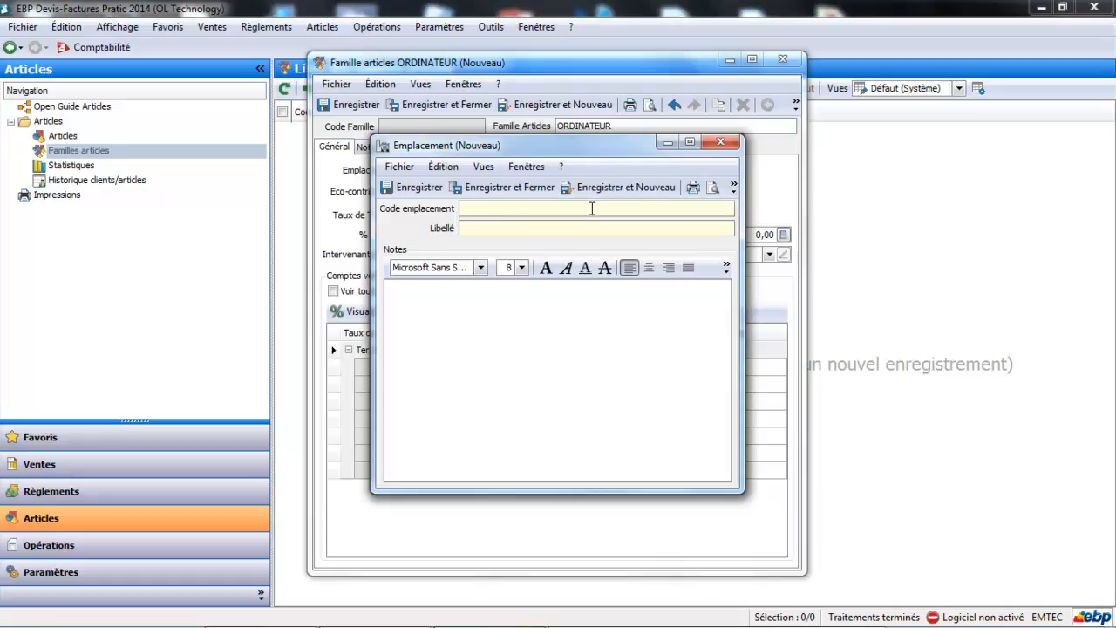
Save a second location with code BACA and label "BAC A vis", and assign location ENTA to the ORDINATEUR family
{"action": "type", "text": "BACA"}
{"action": "left_click", "coordinate": [575, 230]}
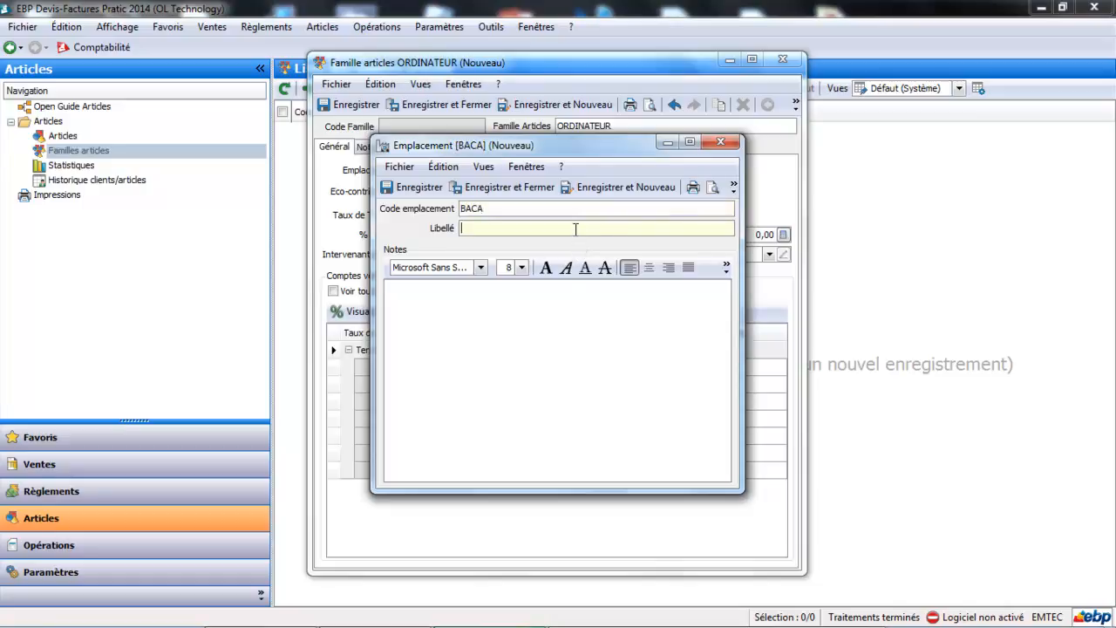
{"action": "type", "text": "BAC A vis"}
{"action": "left_click", "coordinate": [487, 190]}
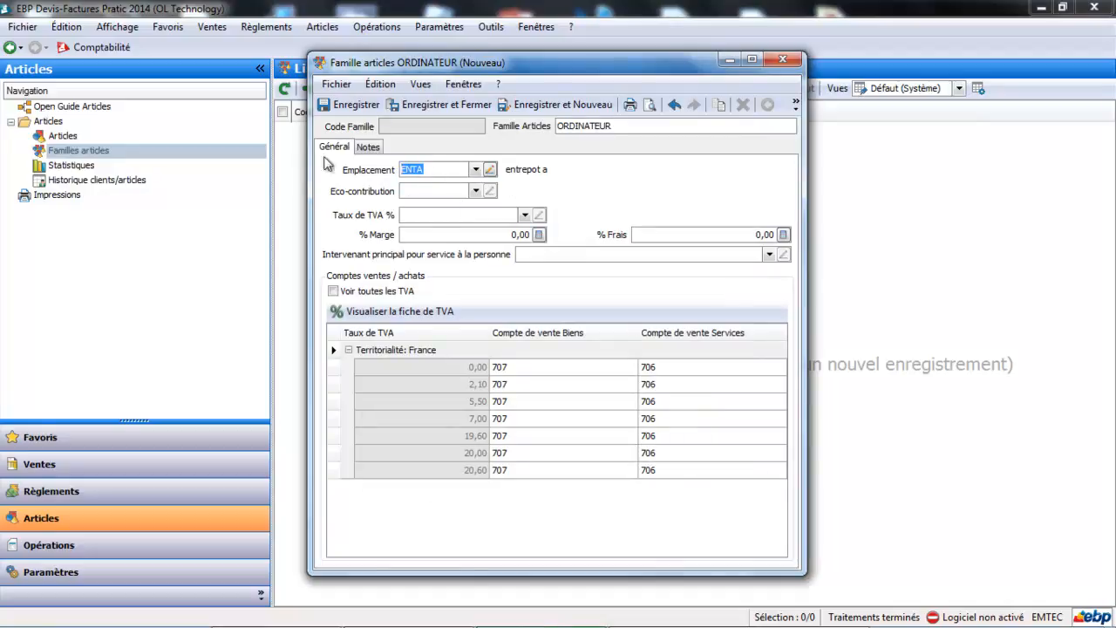
Examine the eco-contribution scales available for the ORDINATEUR family and close the list without choosing one
{"action": "left_click", "coordinate": [476, 191]}
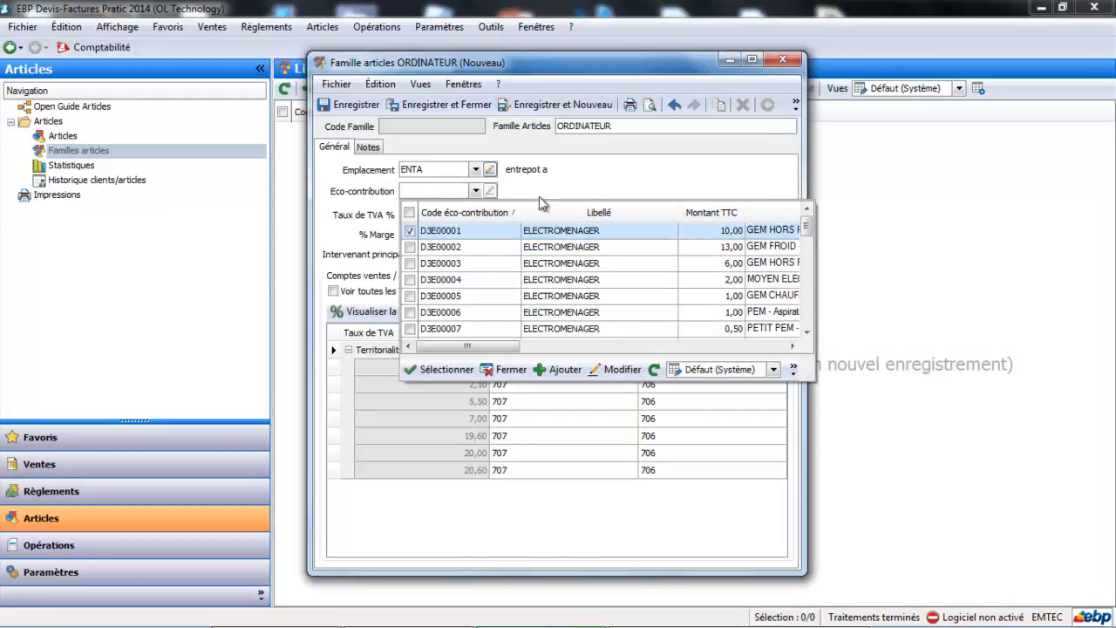
{"action": "left_click", "coordinate": [438, 237]}
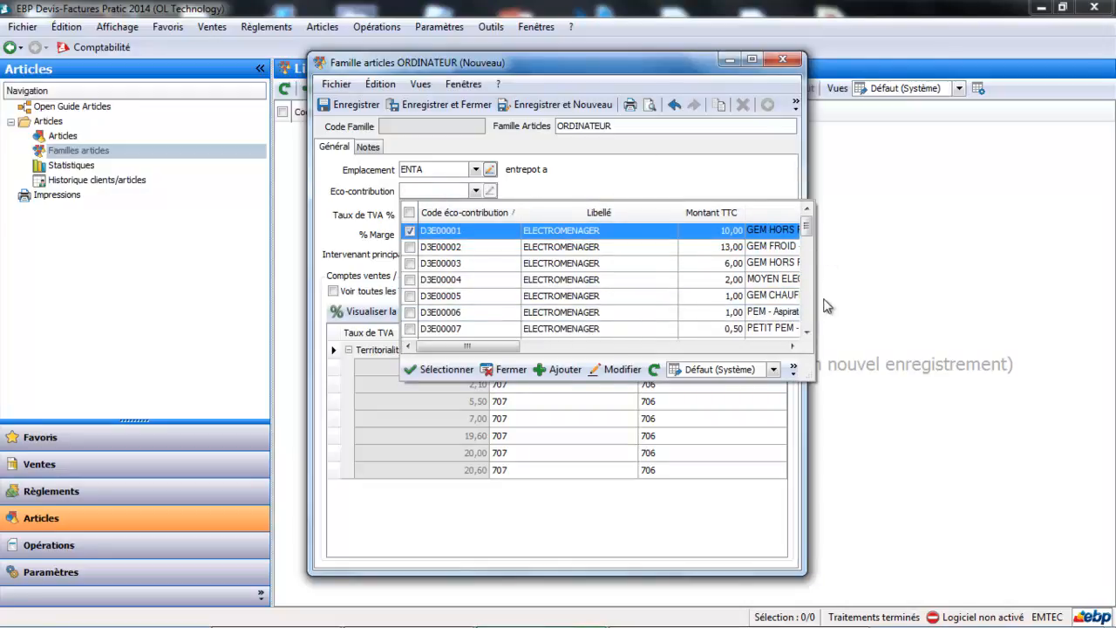
{"action": "left_click", "coordinate": [808, 331]}
{"action": "left_click", "coordinate": [808, 331]}
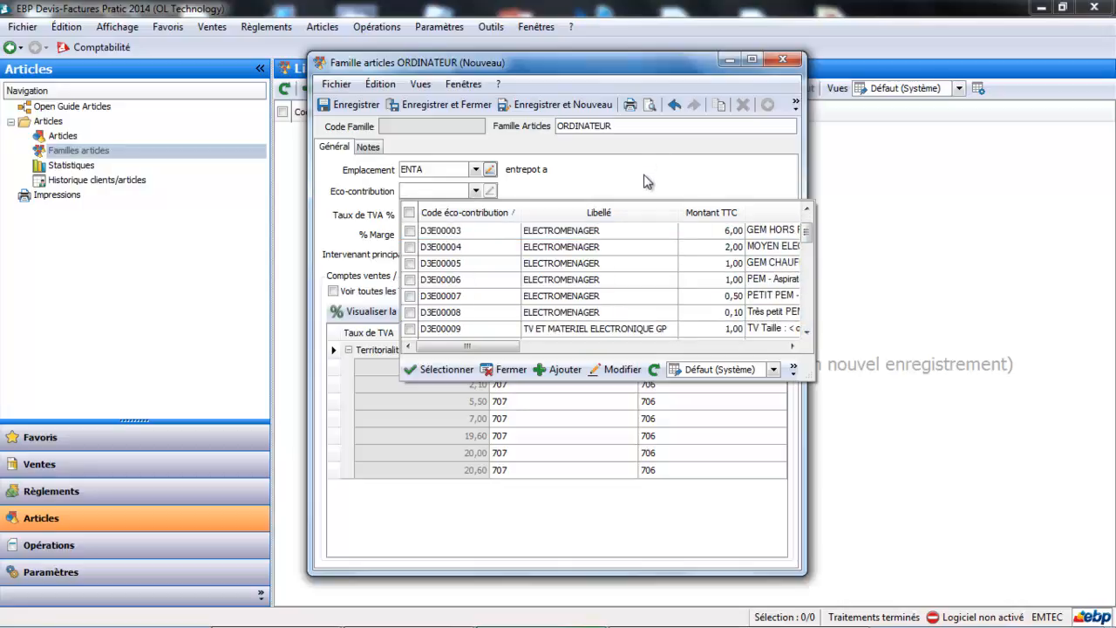
{"action": "left_click", "coordinate": [511, 372]}
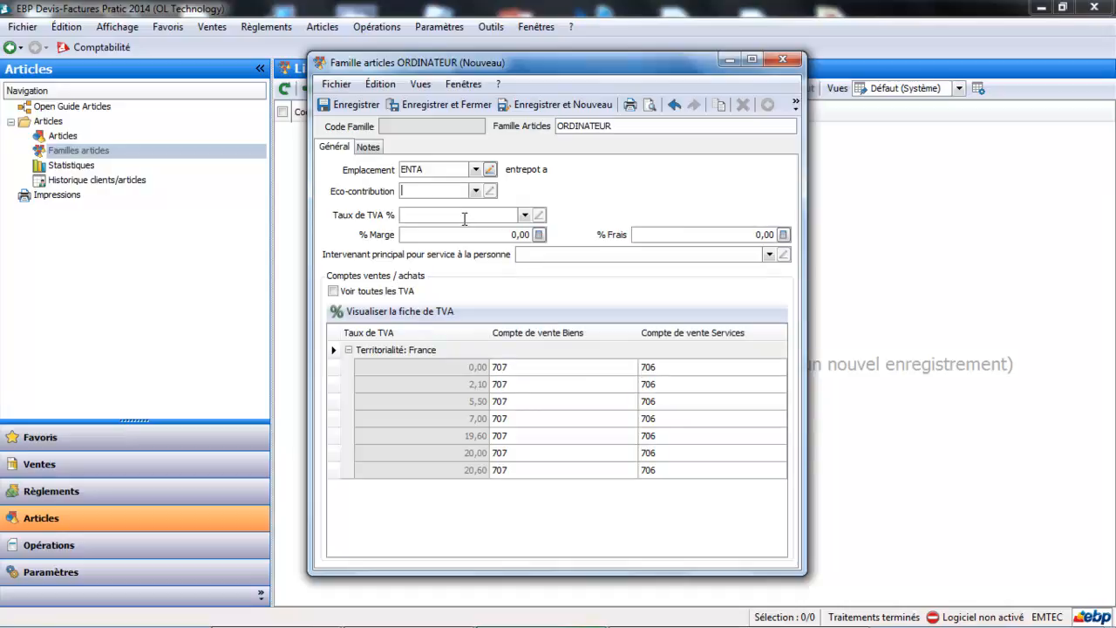
Set the ORDINATEUR family's VAT rate to 20,00 %
{"action": "left_click", "coordinate": [525, 215]}
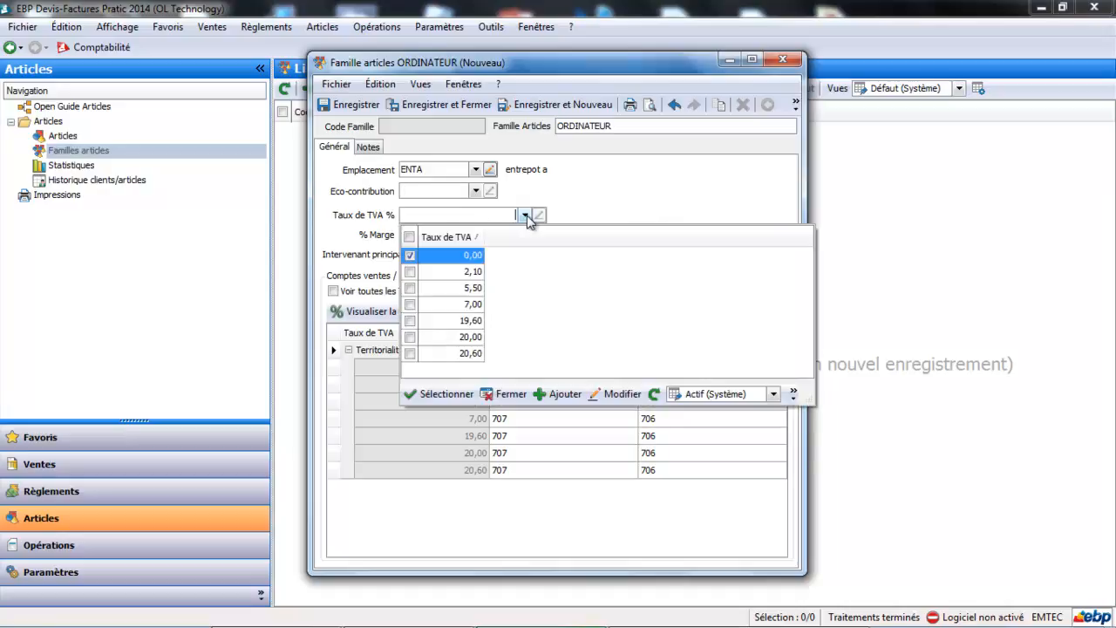
{"action": "left_click", "coordinate": [450, 342]}
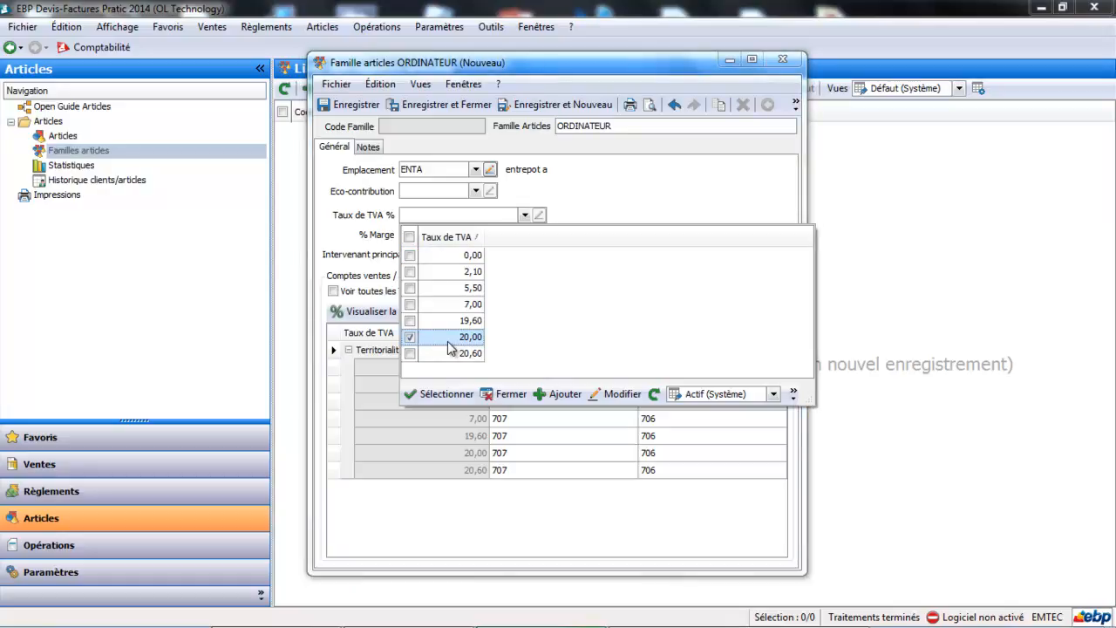
{"action": "double_click", "coordinate": [448, 341]}
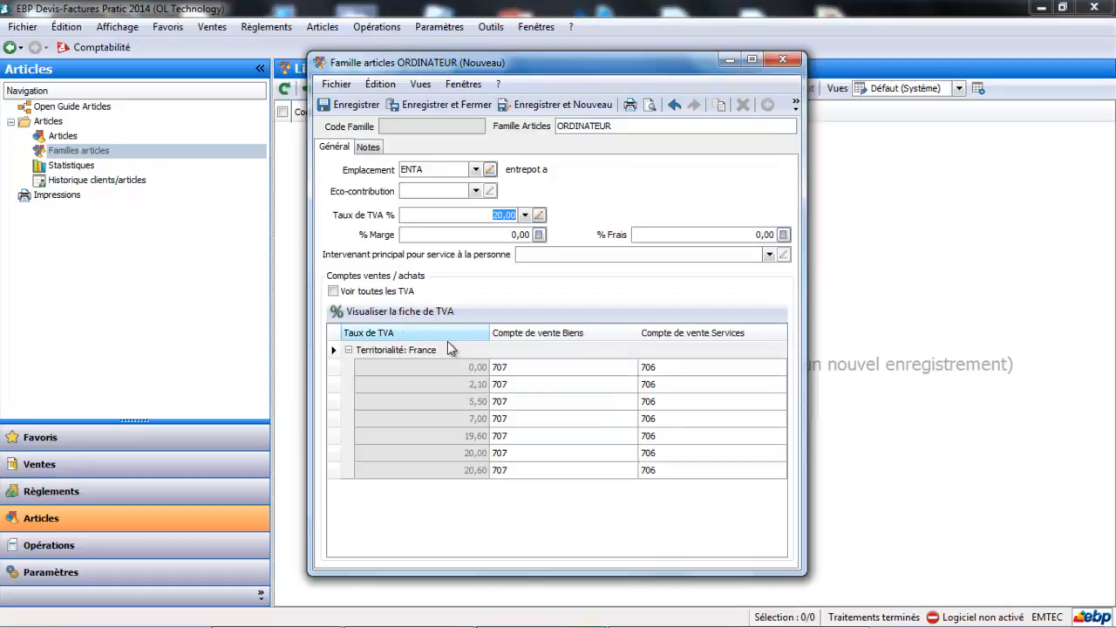
{"action": "left_click", "coordinate": [499, 236]}
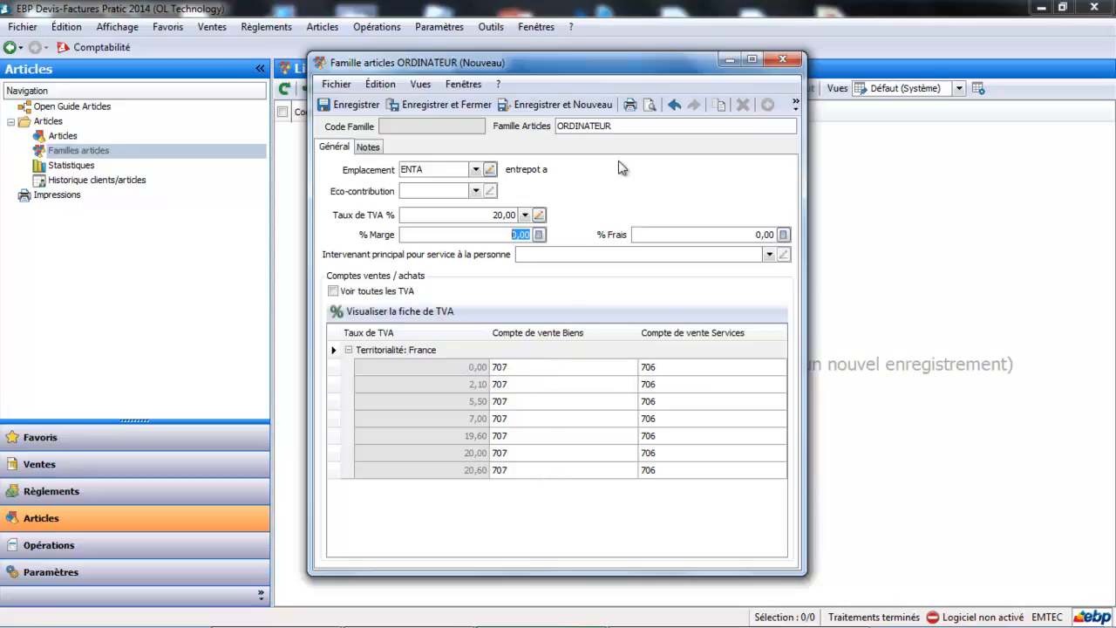
Select goods sales account 707 for the 20,00 % VAT rate, save the ORDINATEUR family and start a new family
{"action": "left_click", "coordinate": [527, 456]}
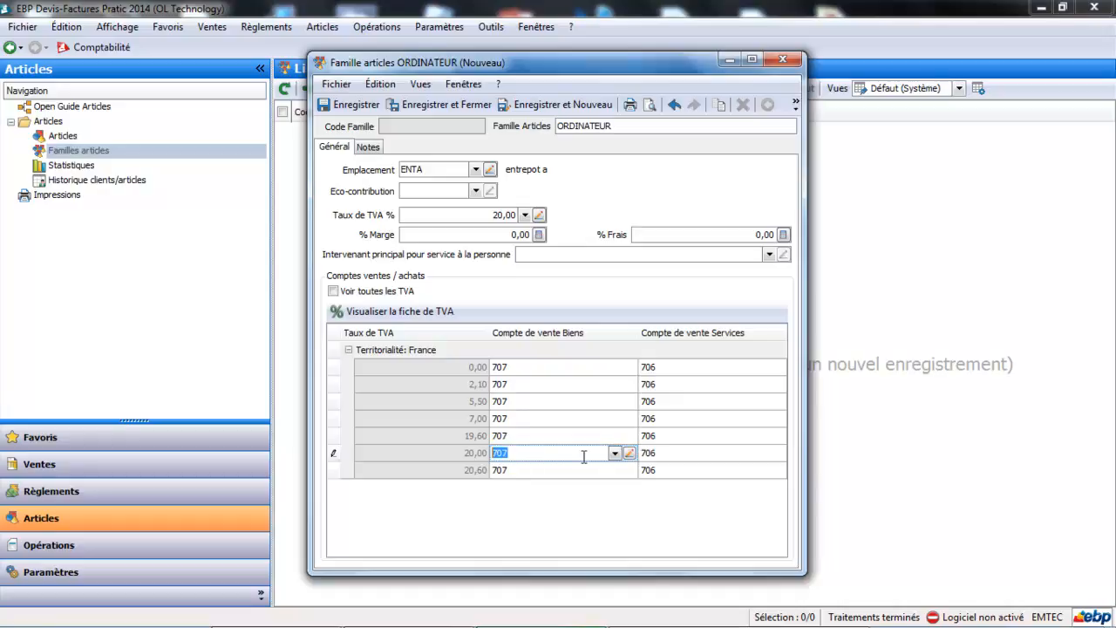
{"action": "left_click", "coordinate": [615, 454]}
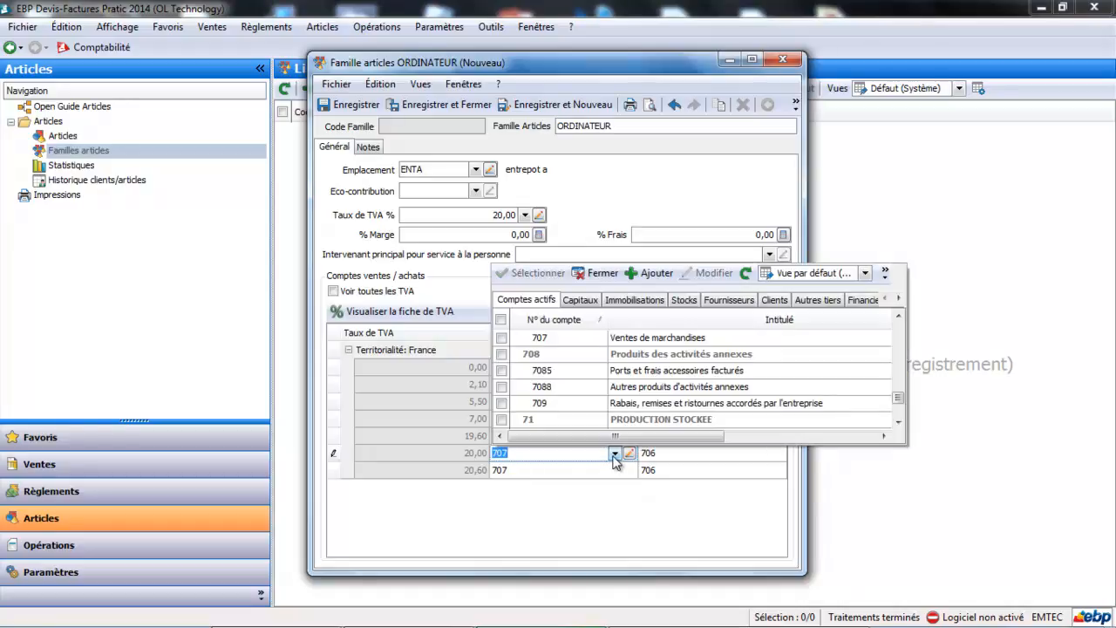
{"action": "left_click", "coordinate": [649, 340]}
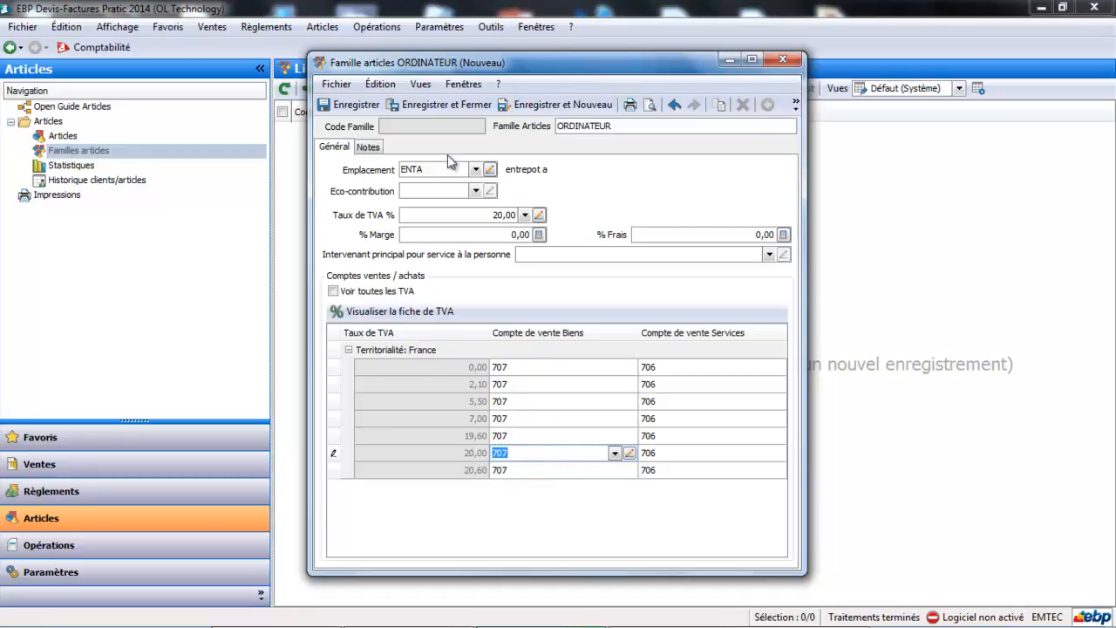
{"action": "left_click", "coordinate": [461, 109]}
{"action": "left_click", "coordinate": [539, 105]}
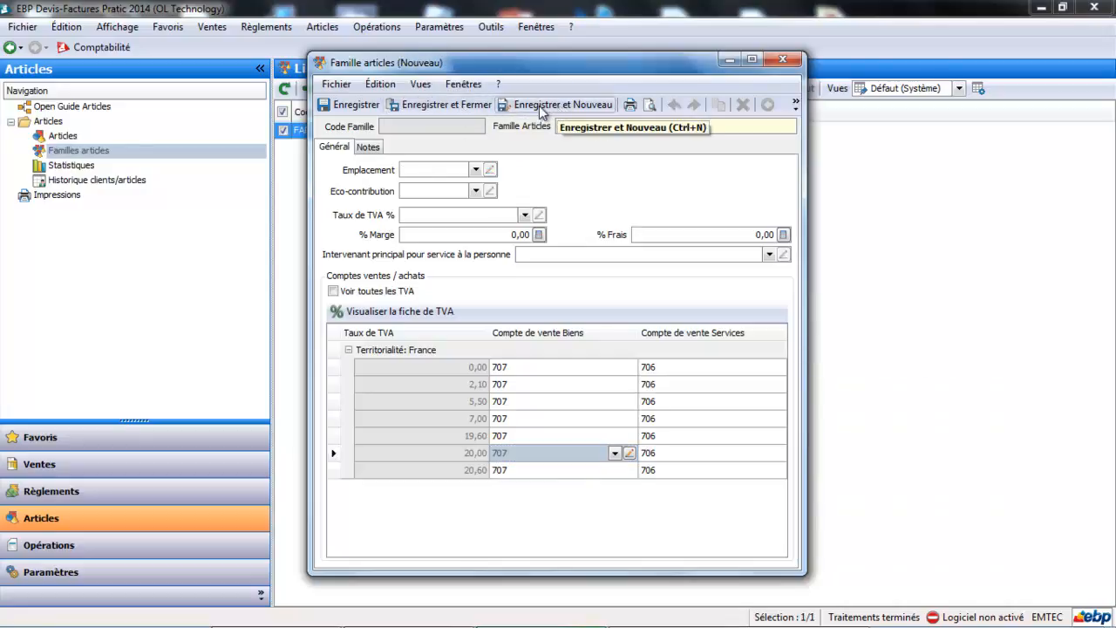
Name the new article family Formation and set its VAT rate to 20,00 %
{"action": "type", "text": "Formatio"}
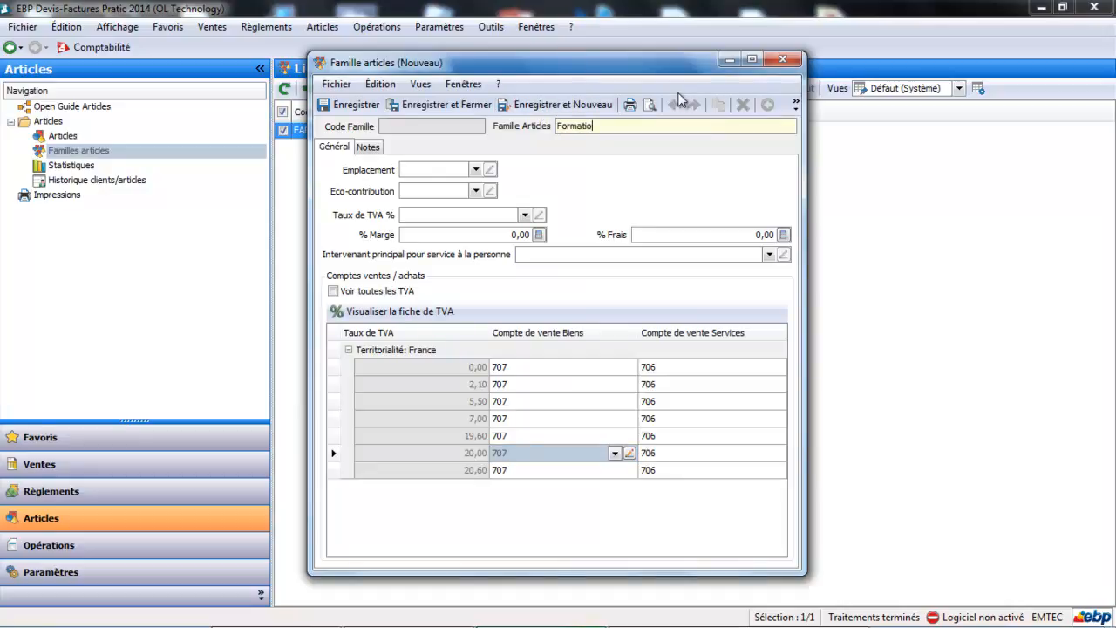
{"action": "type", "text": "n"}
{"action": "key", "text": "Tab"}
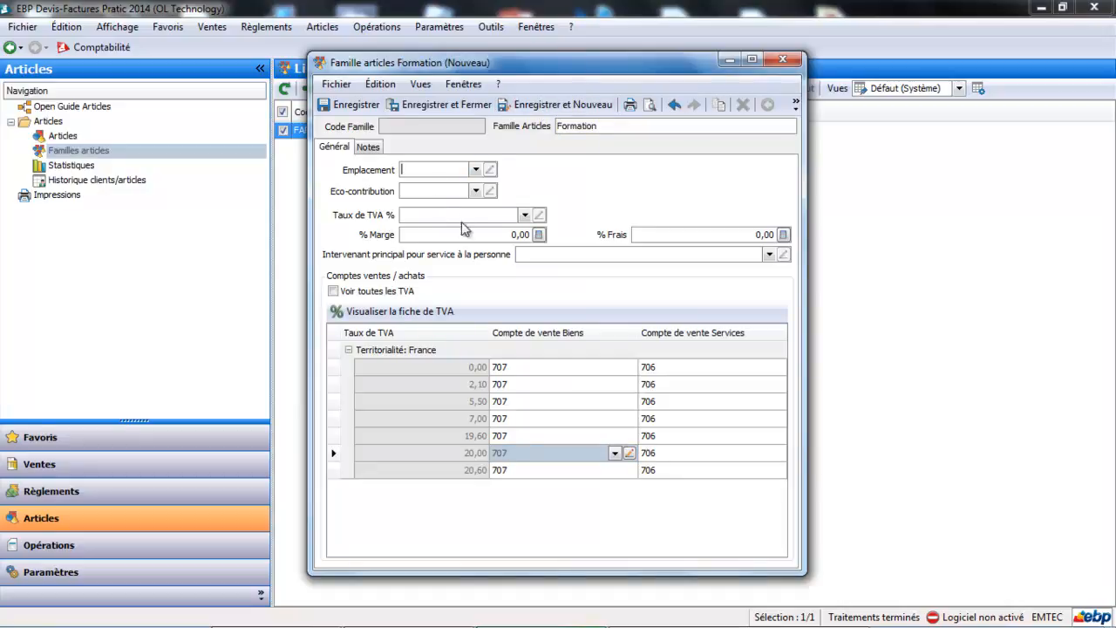
{"action": "left_click", "coordinate": [525, 215]}
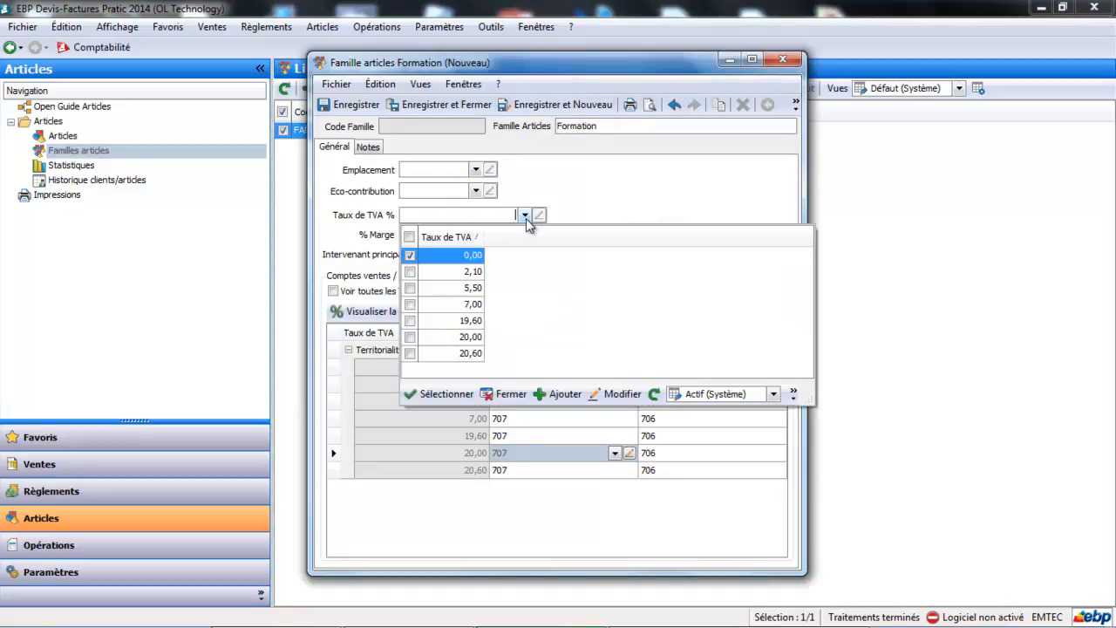
{"action": "left_click", "coordinate": [465, 336]}
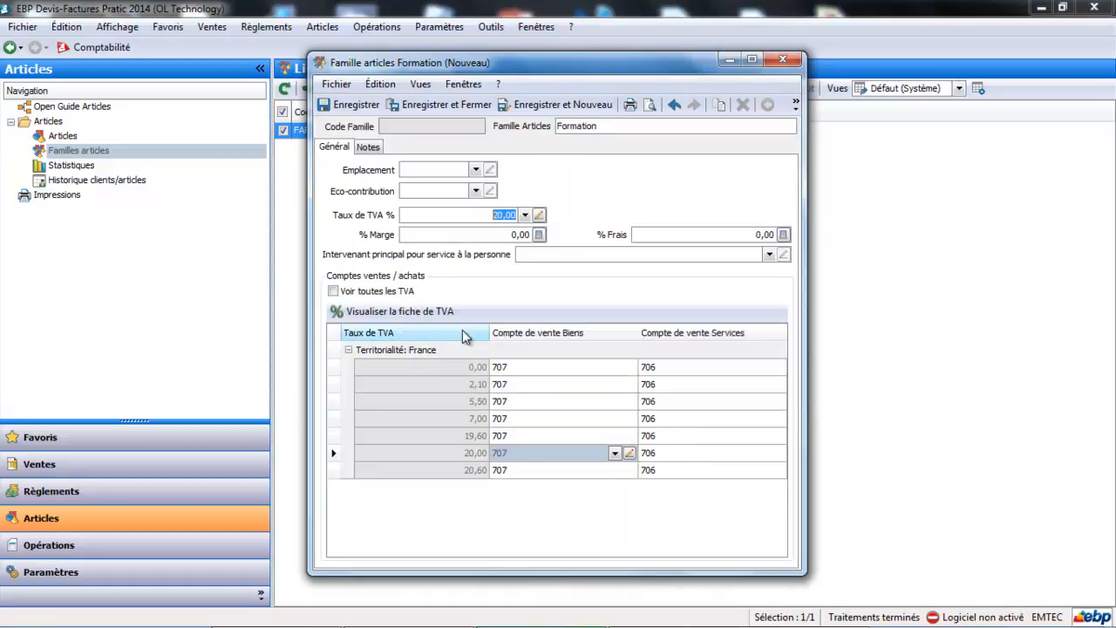
Select services sales account 706 for the 20,00 % VAT rate, and save and close the Formation family
{"action": "left_click", "coordinate": [691, 460]}
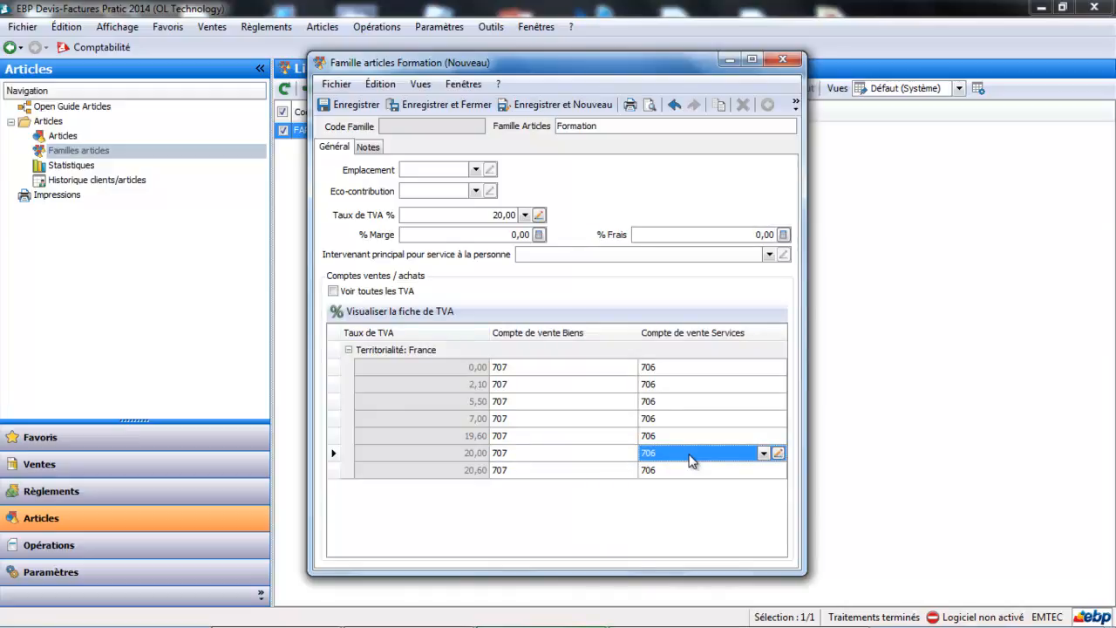
{"action": "left_click", "coordinate": [763, 453]}
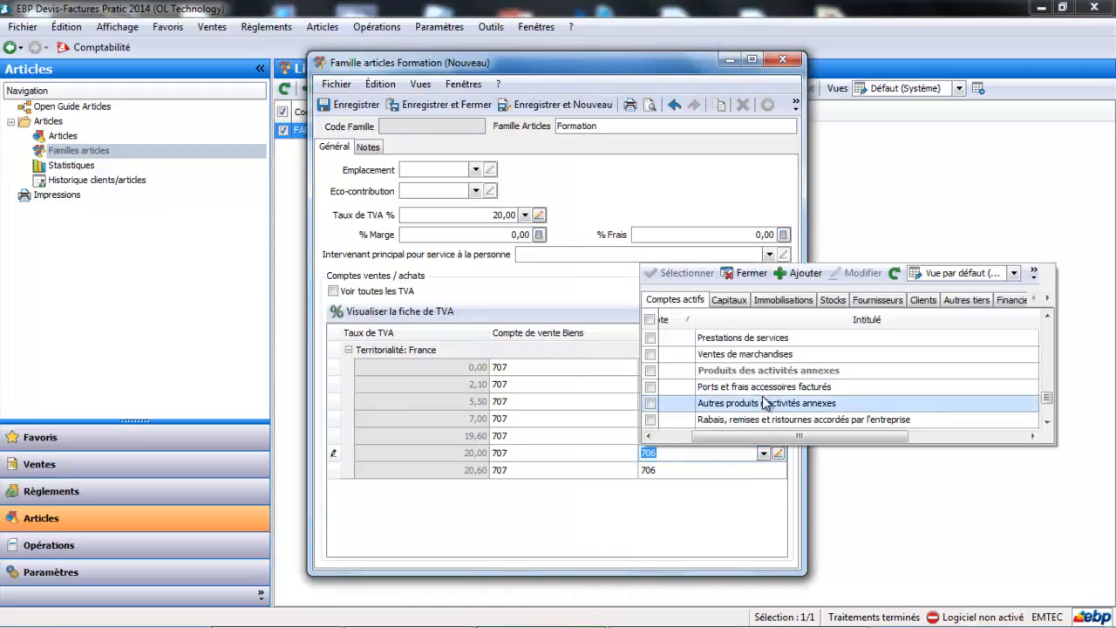
{"action": "left_click_drag", "start_coordinate": [731, 436], "coordinate": [696, 436]}
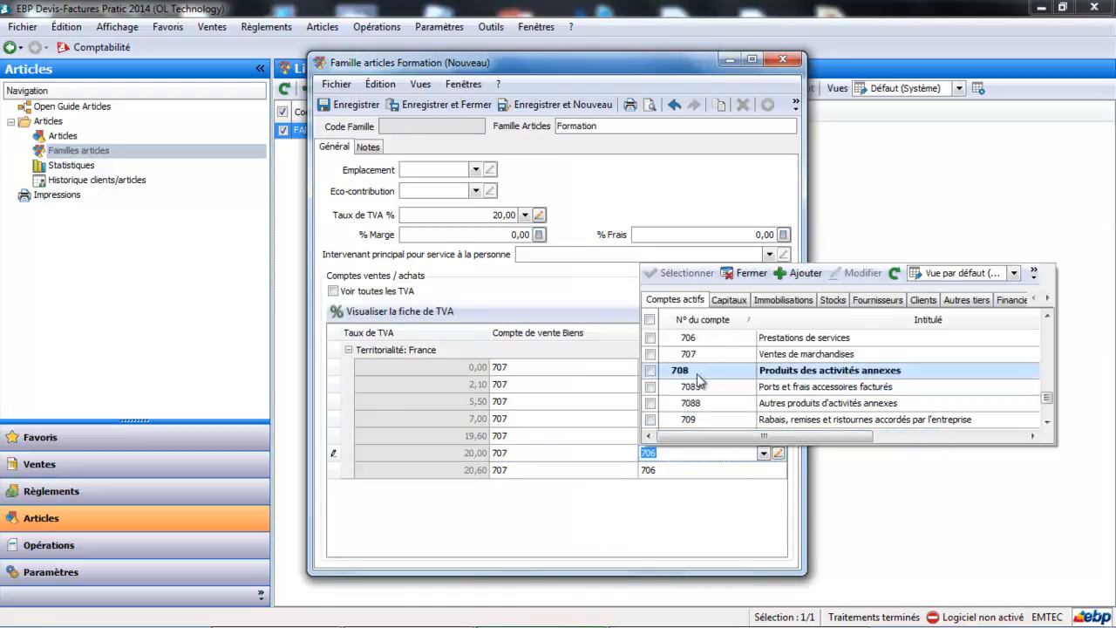
{"action": "left_click", "coordinate": [709, 343]}
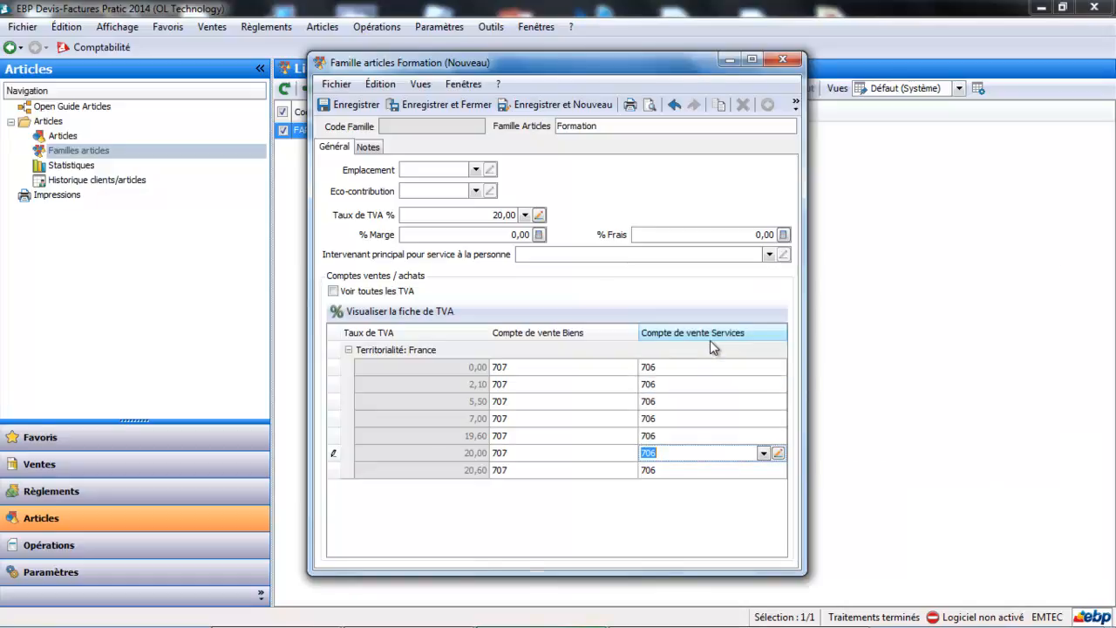
{"action": "left_click", "coordinate": [440, 104]}
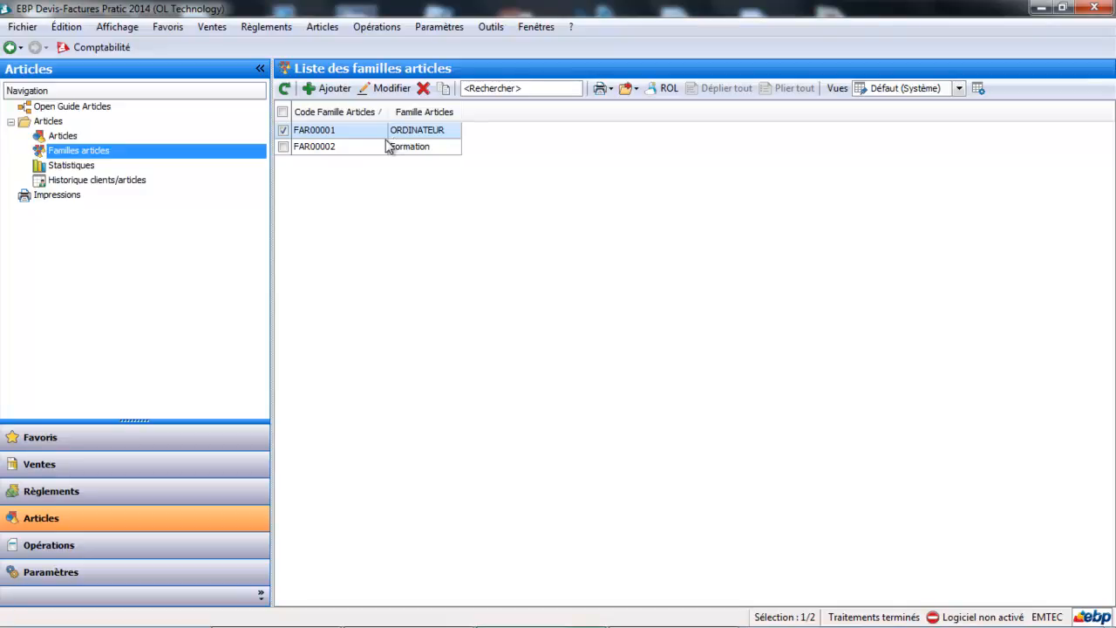
Create a new article of type Bien in the ORDINATEUR family and apply the family's parameters to it
{"action": "key", "text": "ctrl+a"}
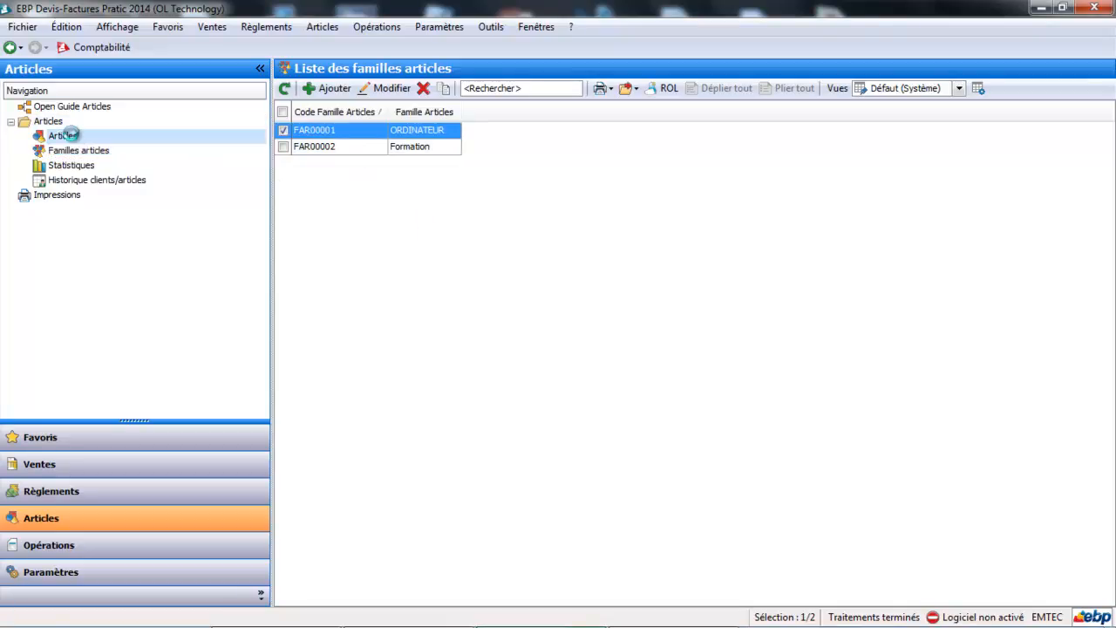
{"action": "left_click", "coordinate": [65, 136]}
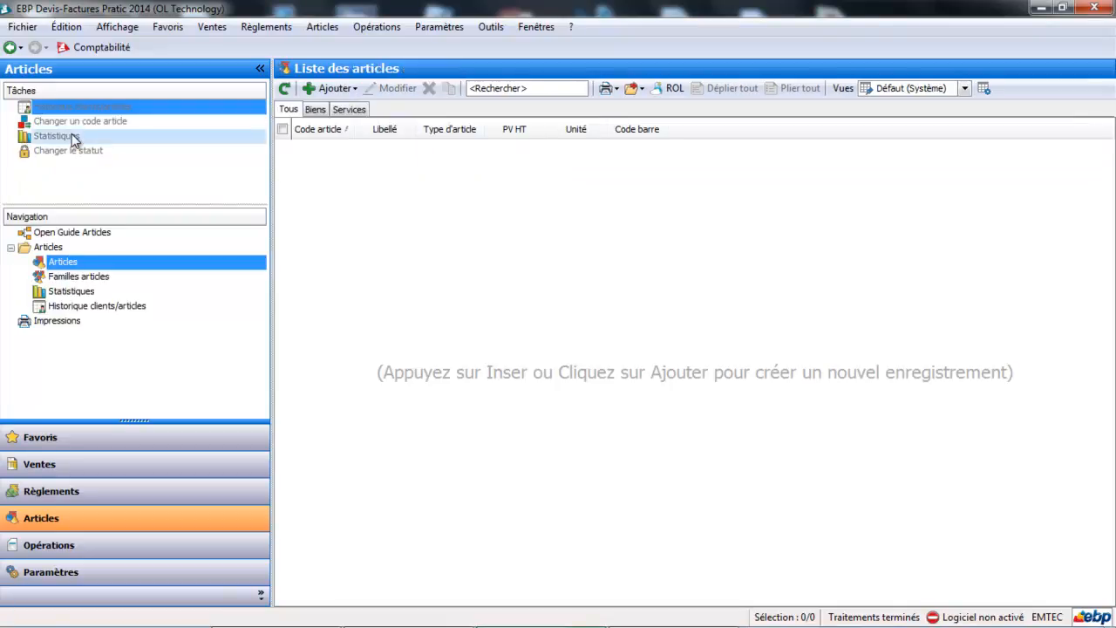
{"action": "left_click", "coordinate": [333, 89]}
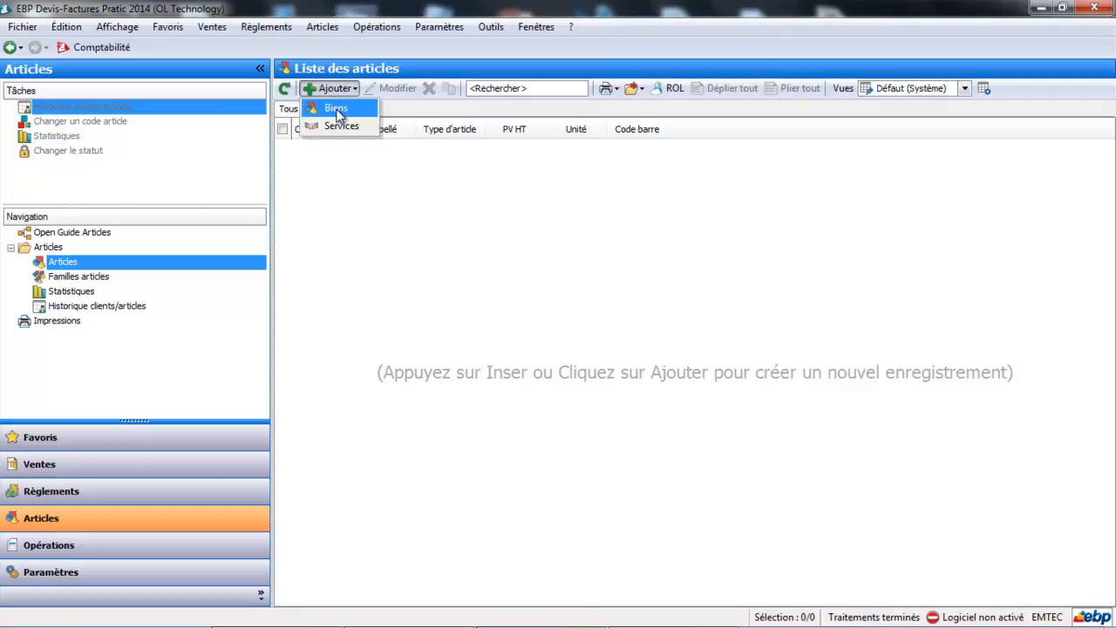
{"action": "left_click", "coordinate": [337, 109]}
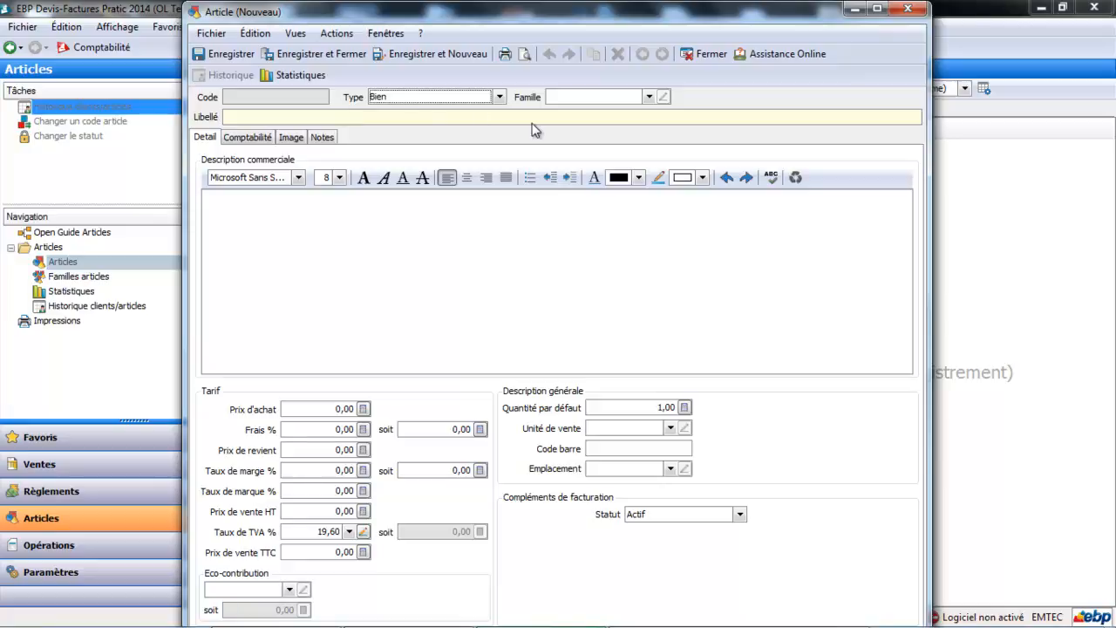
{"action": "left_click", "coordinate": [650, 96]}
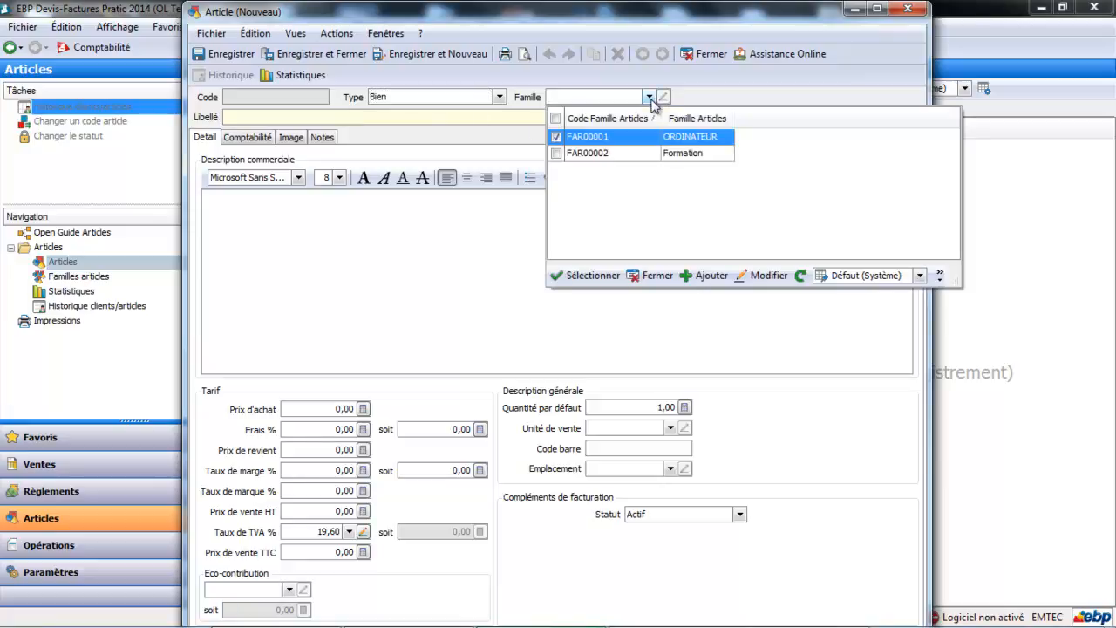
{"action": "left_click", "coordinate": [639, 137]}
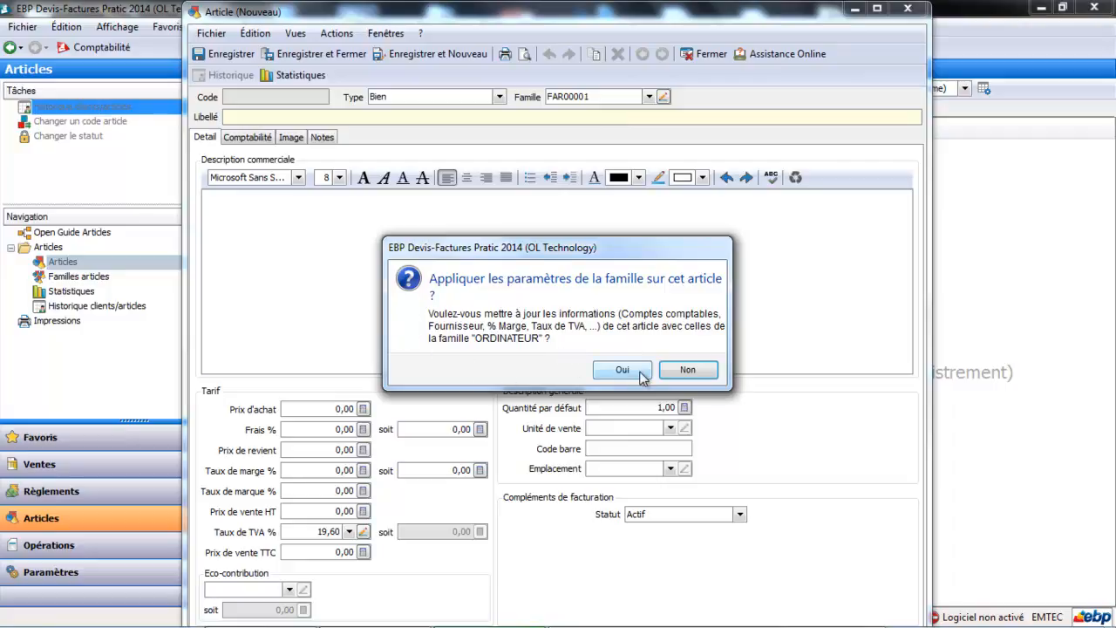
{"action": "left_click", "coordinate": [622, 370]}
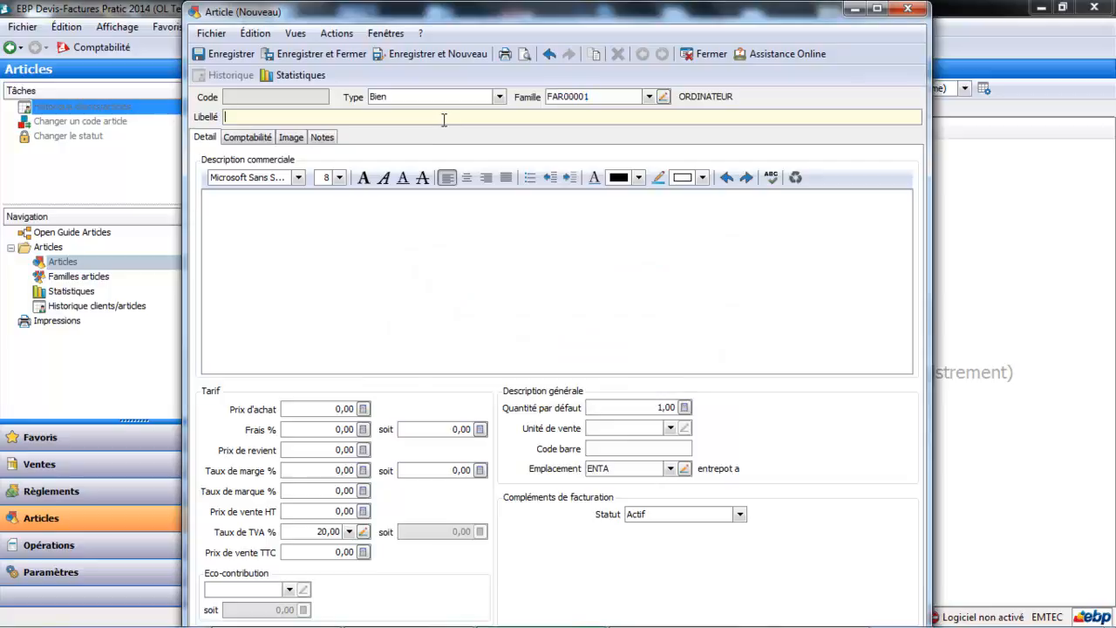
Label the article HP 500 and complete its commercial description with "ecran 17 pouce", "1 Go de mémoire vive" and "1 To disque dur"
{"action": "type", "text": "HP 500"}
{"action": "key", "text": "Tab"}
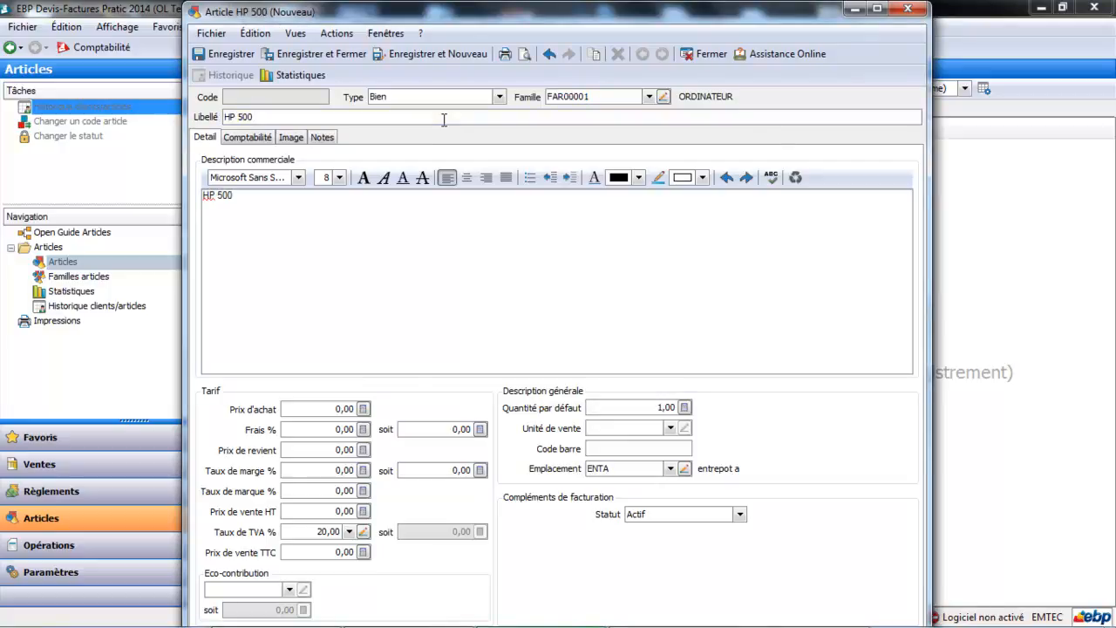
{"action": "left_click", "coordinate": [288, 205]}
{"action": "type", "text": "ecran 17 pouce"}
{"action": "key", "text": "Return"}
{"action": "type", "text": "1 Go"}
{"action": "type", "text": " de mémoir"}
{"action": "type", "text": "e vive "}
{"action": "type", "text": "1 T"}
{"action": "type", "text": "o d"}
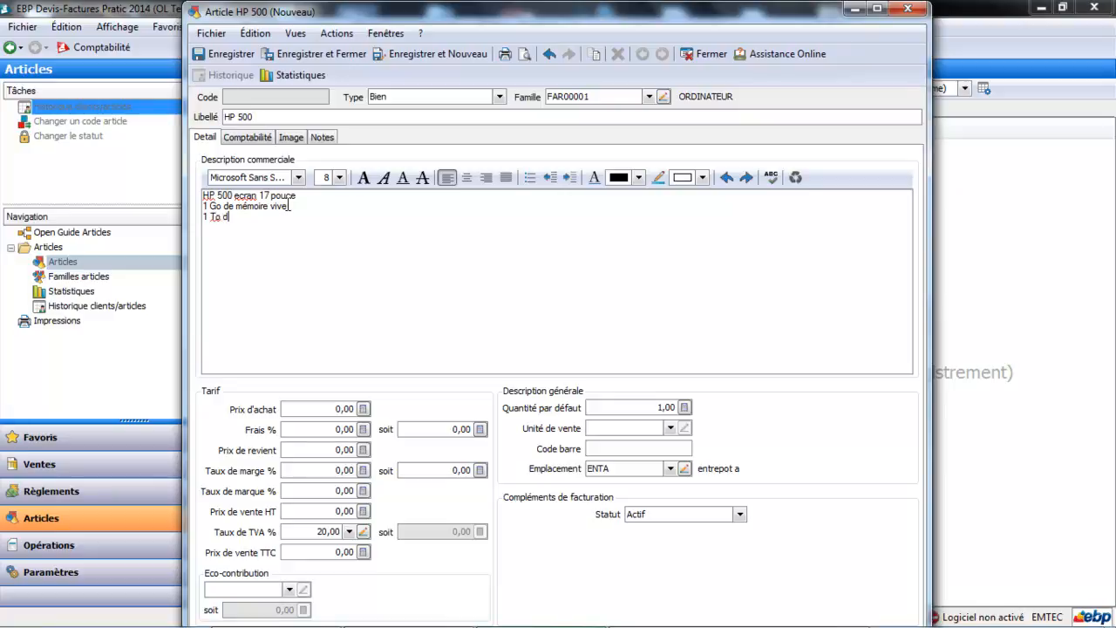
{"action": "type", "text": "isque dur"}
Enter a sale price excluding VAT of 600 for the HP 500 article
{"action": "left_click", "coordinate": [314, 511]}
{"action": "type", "text": "60"}
{"action": "key", "text": "Tab"}
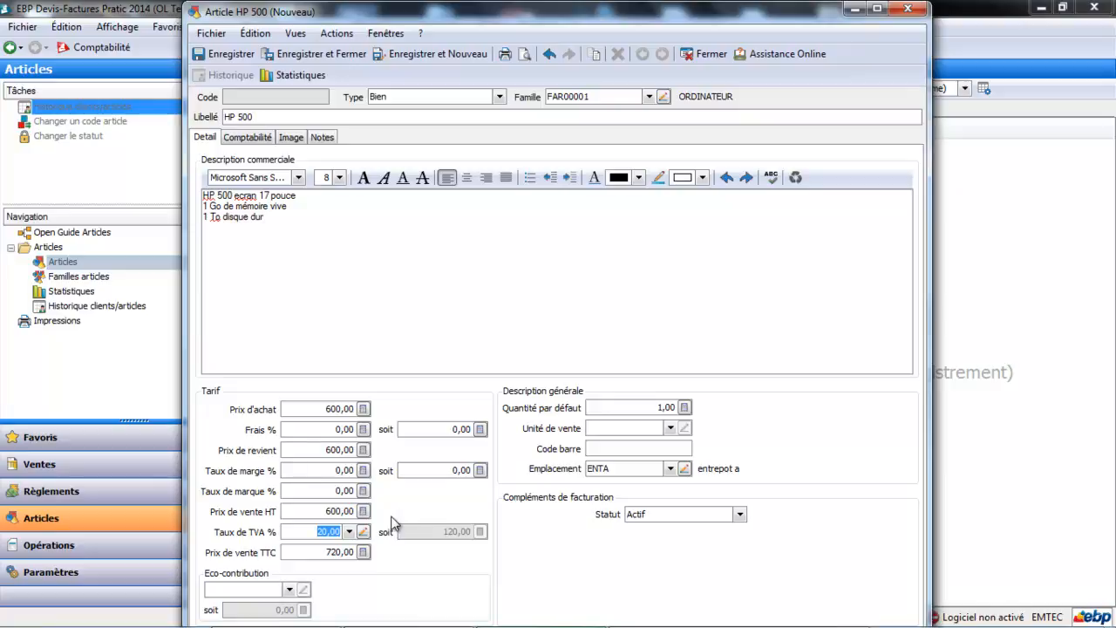
Set the HP 500 article's purchase price to 450 and its sale price excluding VAT to 600
{"action": "left_click", "coordinate": [327, 412]}
{"action": "type", "text": "450"}
{"action": "key", "text": "Tab"}
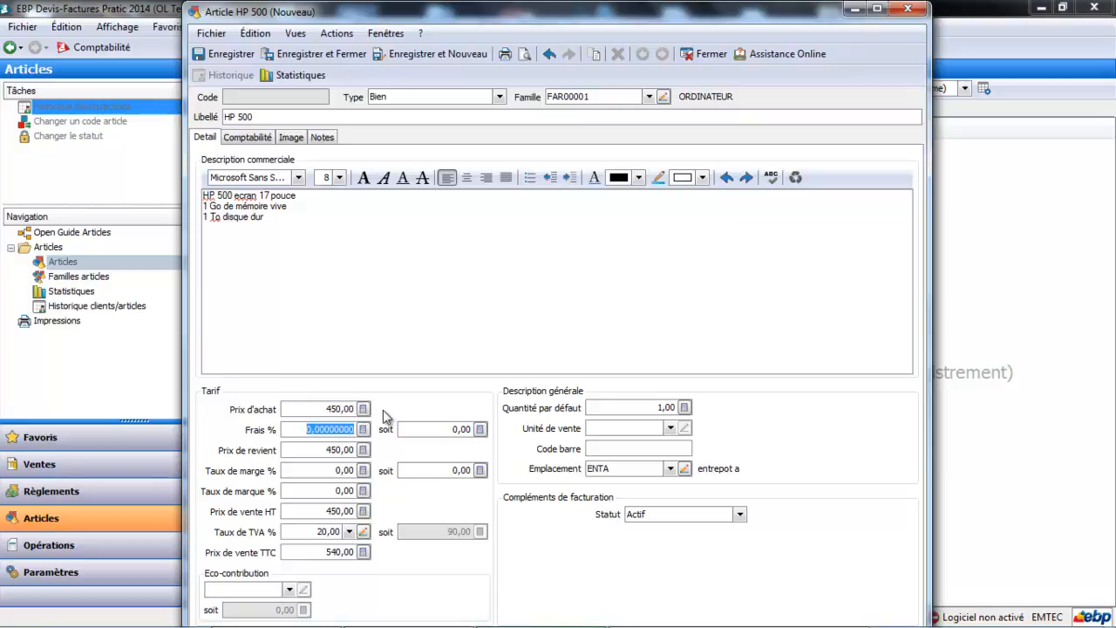
{"action": "left_click", "coordinate": [327, 511]}
{"action": "type", "text": "600"}
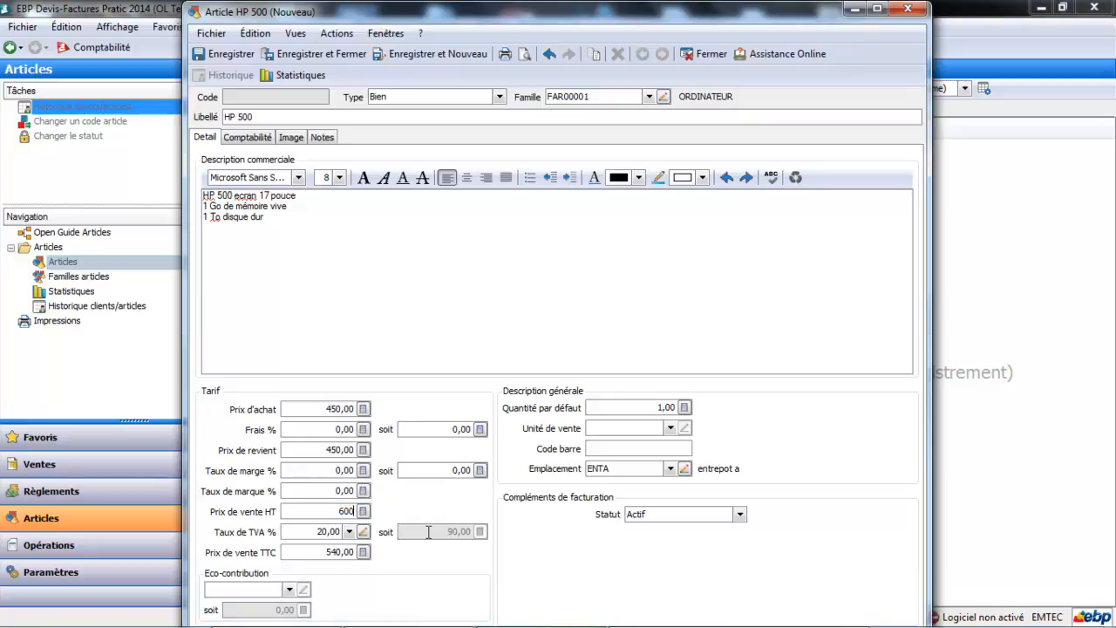
{"action": "key", "text": "Tab"}
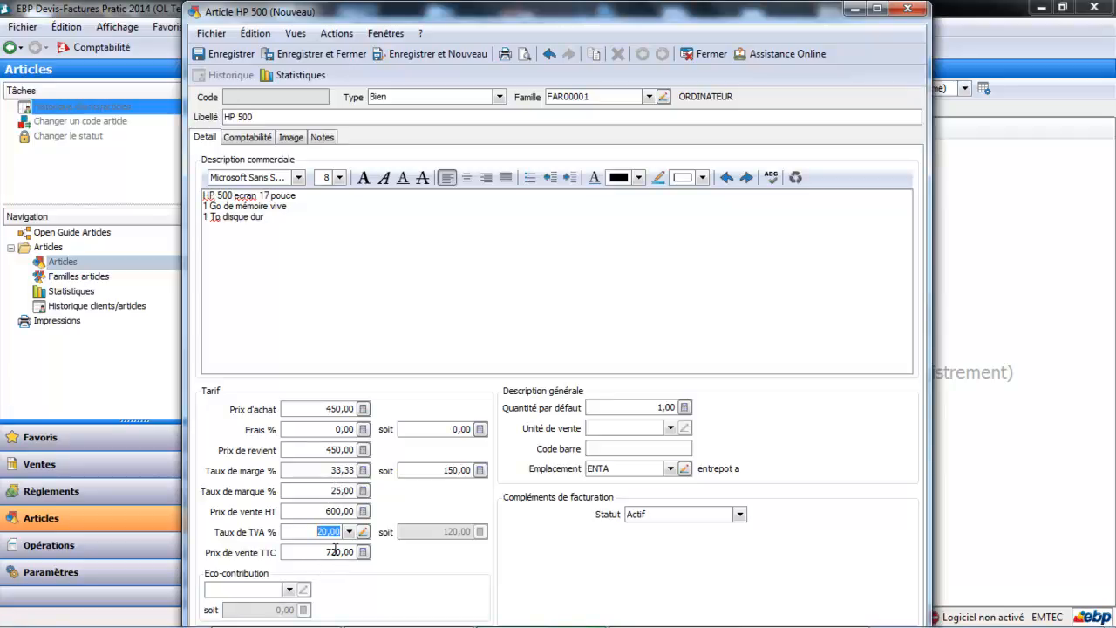
Assign eco-contribution D3E00016, EQUIPEMENTS INFORMATIQUES, to the HP 500 article
{"action": "left_click", "coordinate": [289, 591]}
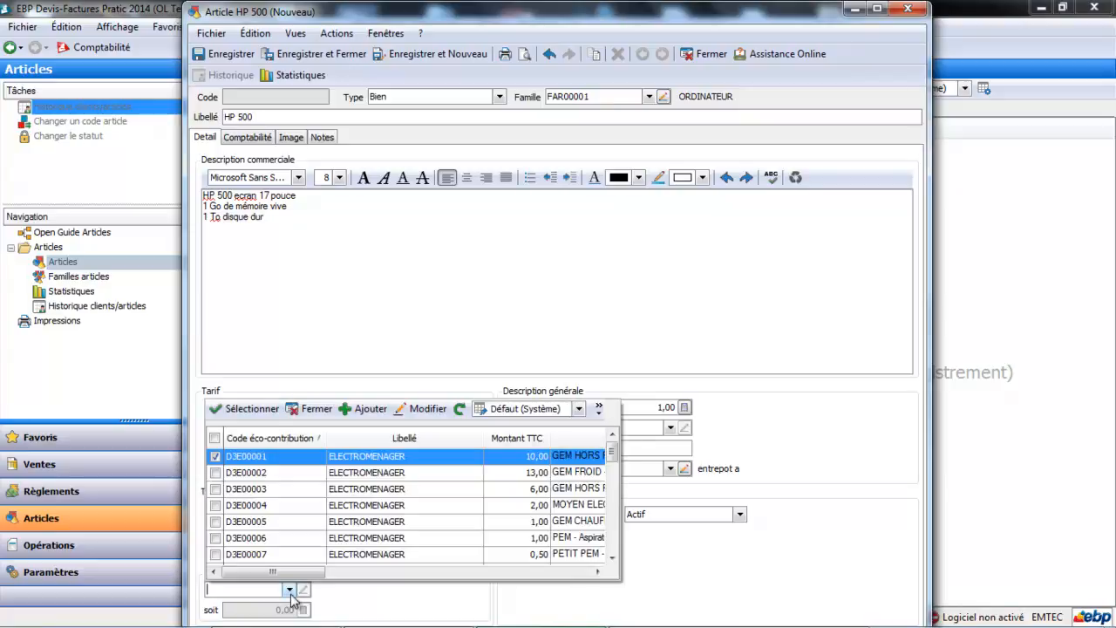
{"action": "left_click", "coordinate": [613, 557]}
{"action": "left_click", "coordinate": [613, 557]}
{"action": "left_click", "coordinate": [613, 557]}
{"action": "left_click", "coordinate": [613, 558]}
{"action": "left_click", "coordinate": [613, 557]}
{"action": "left_click", "coordinate": [613, 557]}
{"action": "left_click", "coordinate": [613, 557]}
{"action": "left_click", "coordinate": [613, 557]}
{"action": "left_click", "coordinate": [613, 557]}
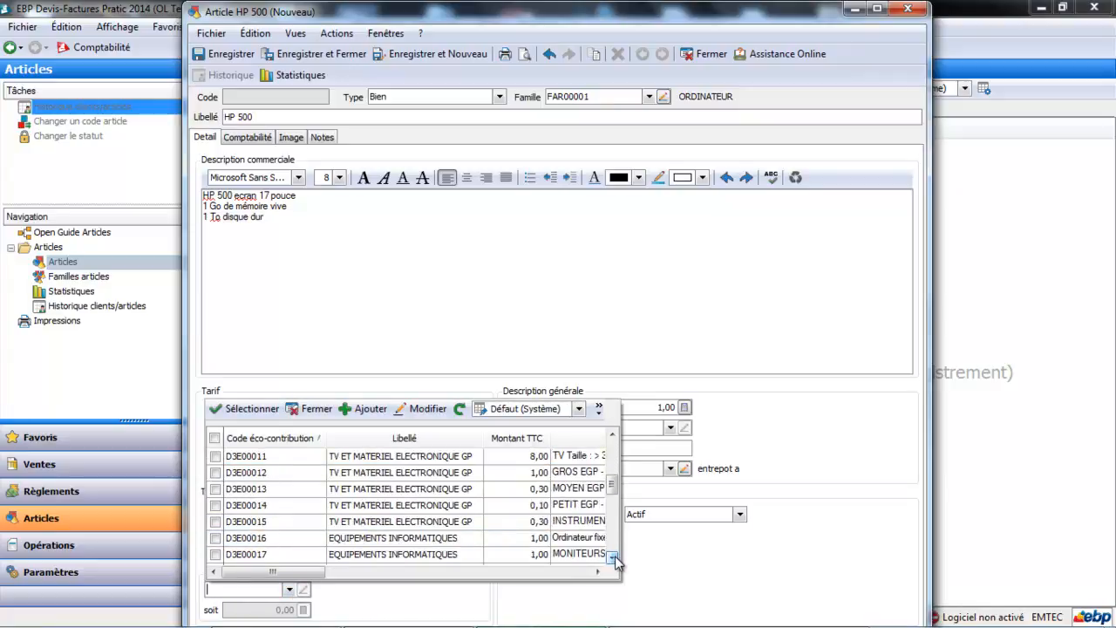
{"action": "left_click", "coordinate": [613, 558]}
{"action": "left_click", "coordinate": [613, 557]}
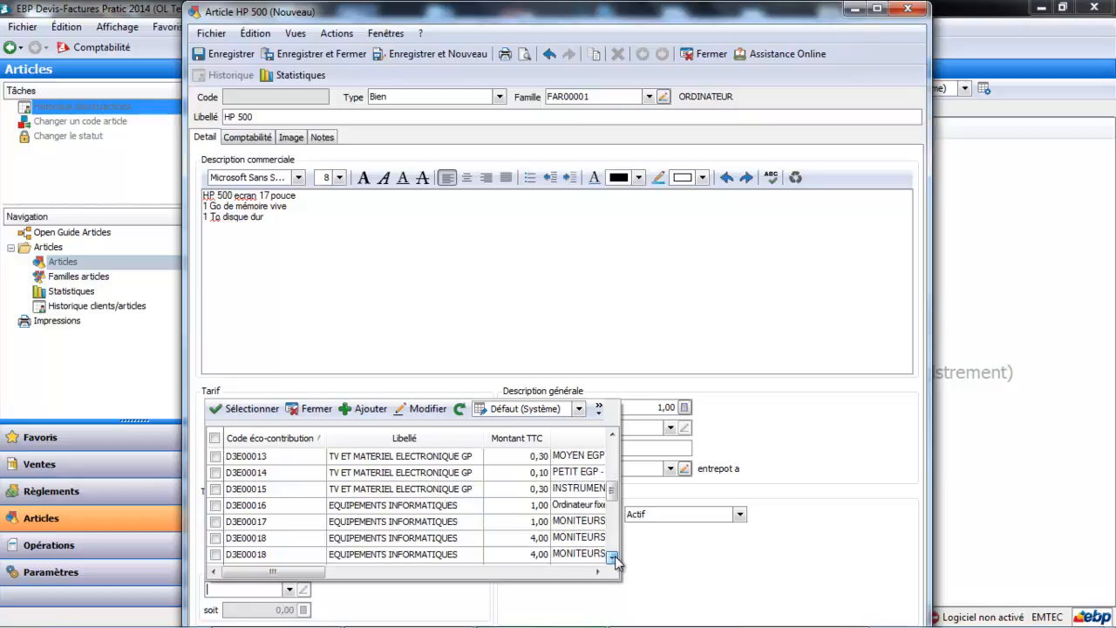
{"action": "double_click", "coordinate": [322, 506]}
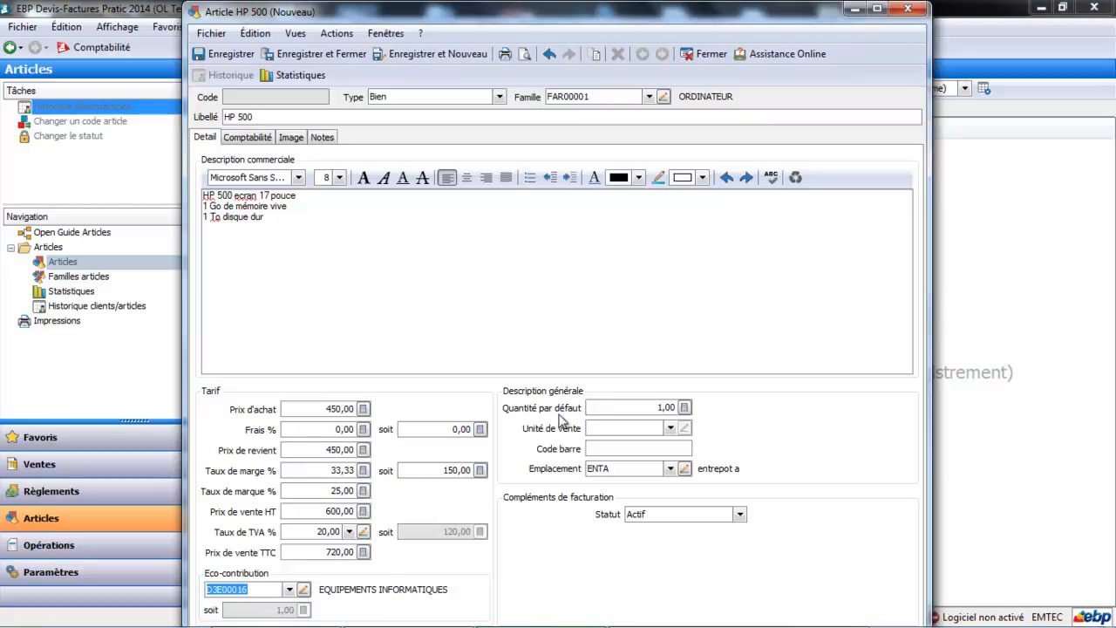
Check the available sales units and the sales account for 20,00 % VAT, and save the HP 500 article and start a new one
{"action": "left_click", "coordinate": [671, 427]}
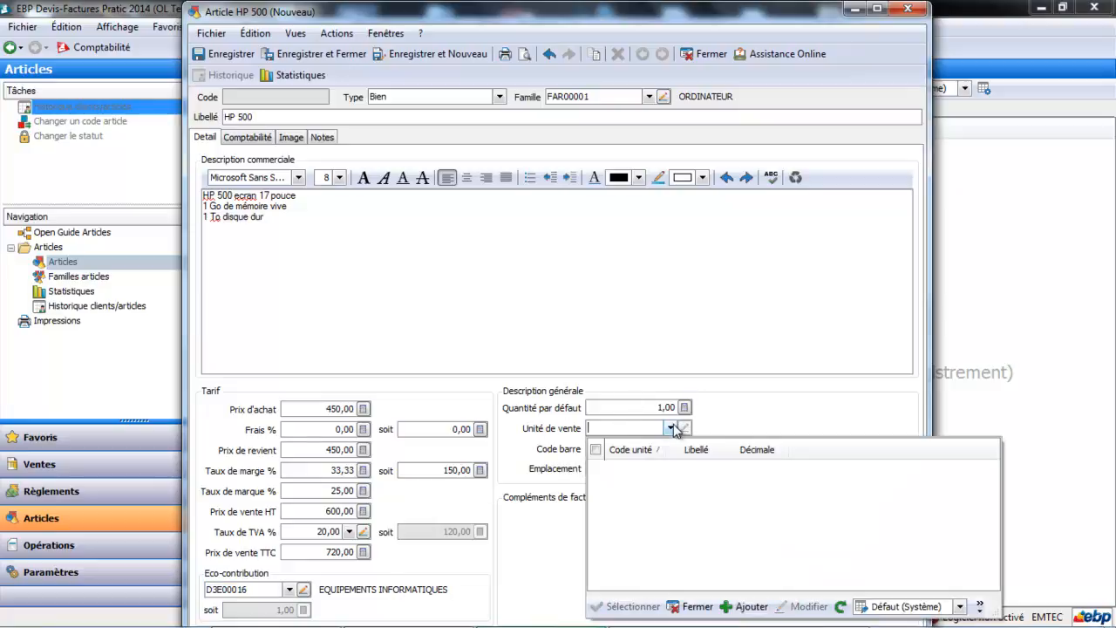
{"action": "left_click", "coordinate": [695, 606]}
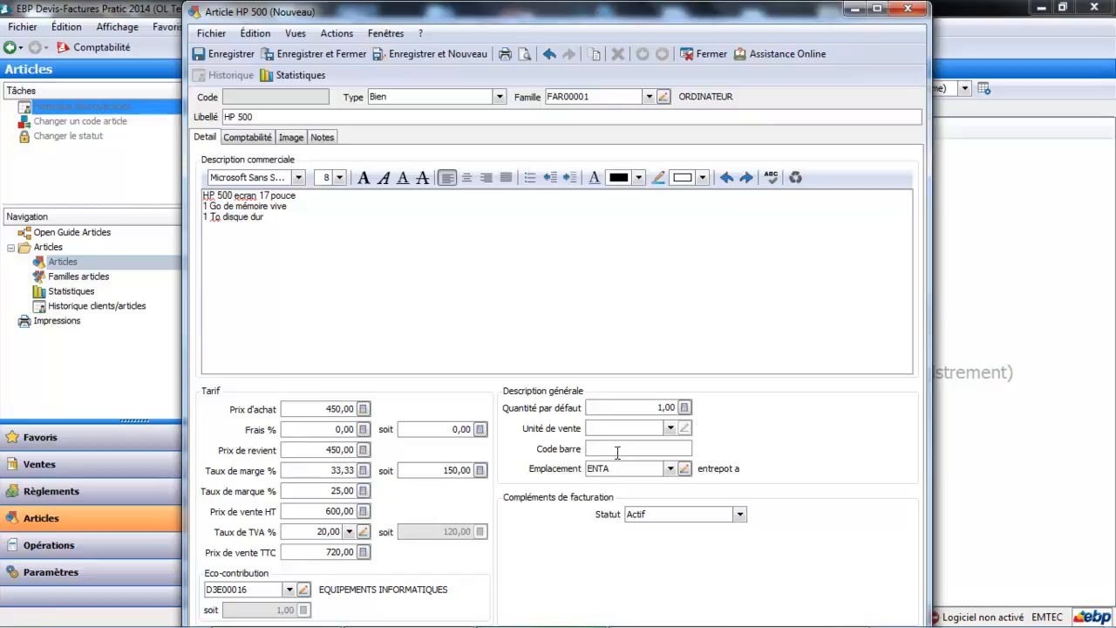
{"action": "left_click", "coordinate": [271, 143]}
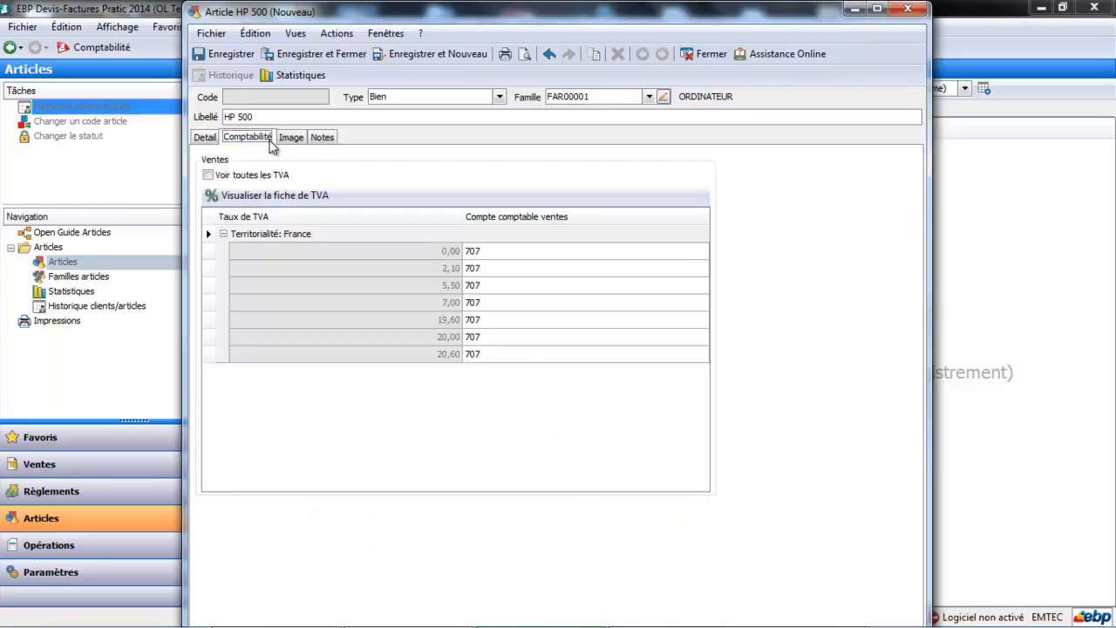
{"action": "left_click", "coordinate": [488, 341]}
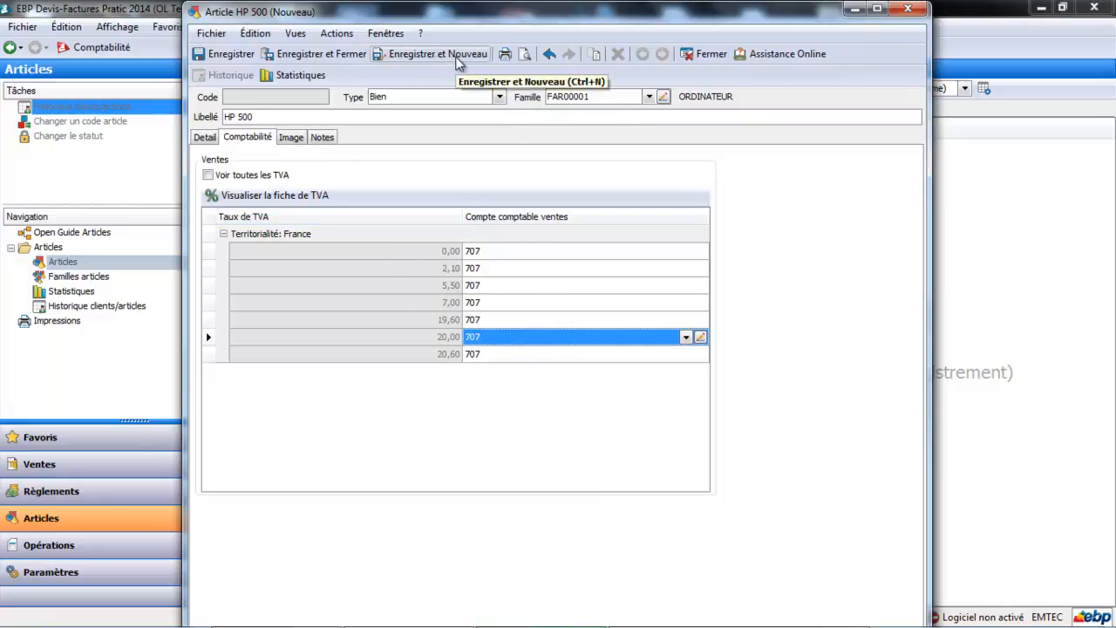
{"action": "left_click", "coordinate": [456, 54]}
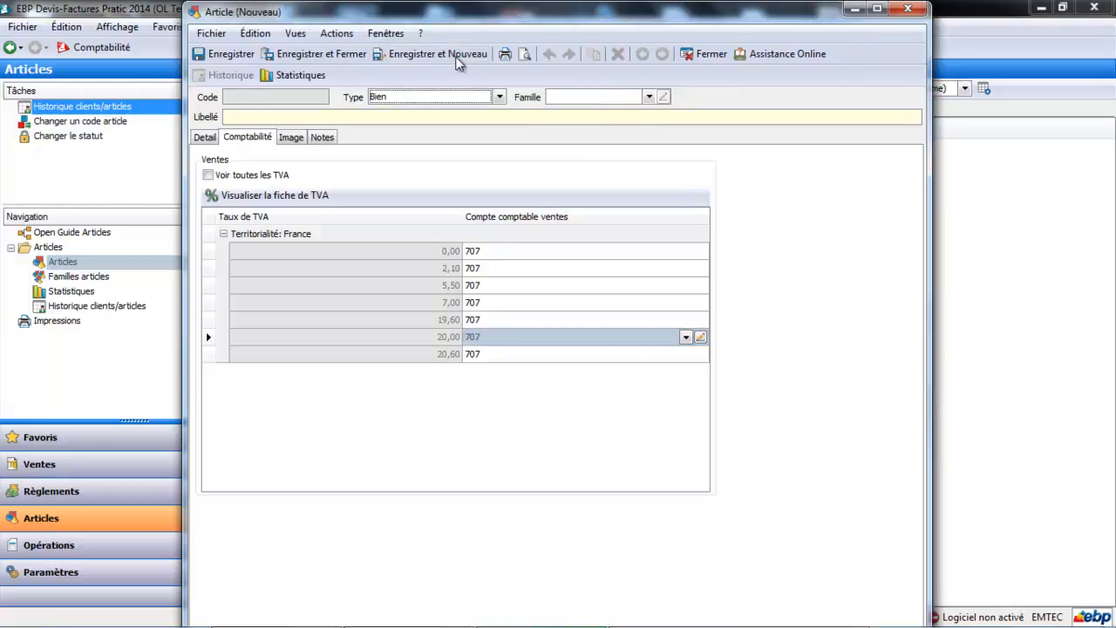
Set the new article's type to Service, assign it to the Formation family and apply the family's parameters
{"action": "left_click", "coordinate": [499, 97]}
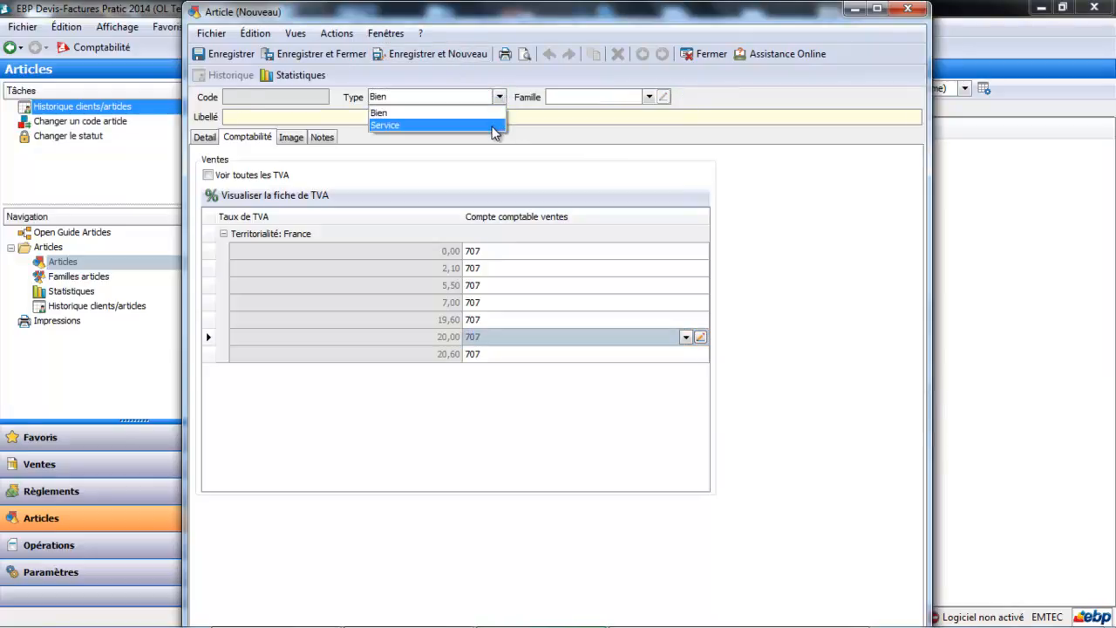
{"action": "left_click", "coordinate": [495, 127]}
{"action": "left_click", "coordinate": [649, 97]}
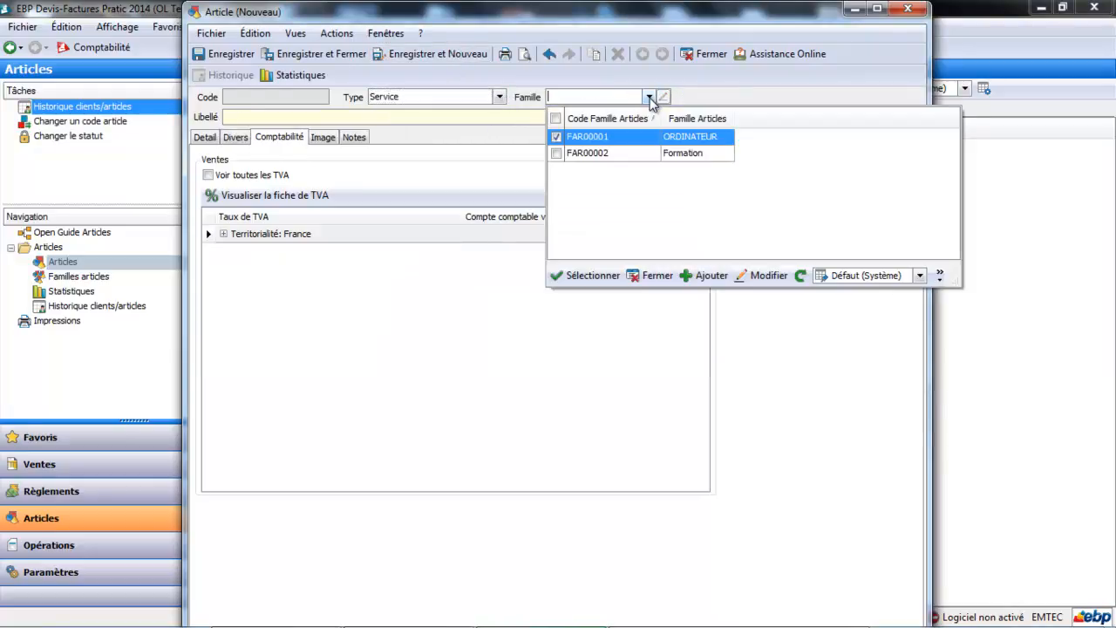
{"action": "left_click", "coordinate": [633, 152]}
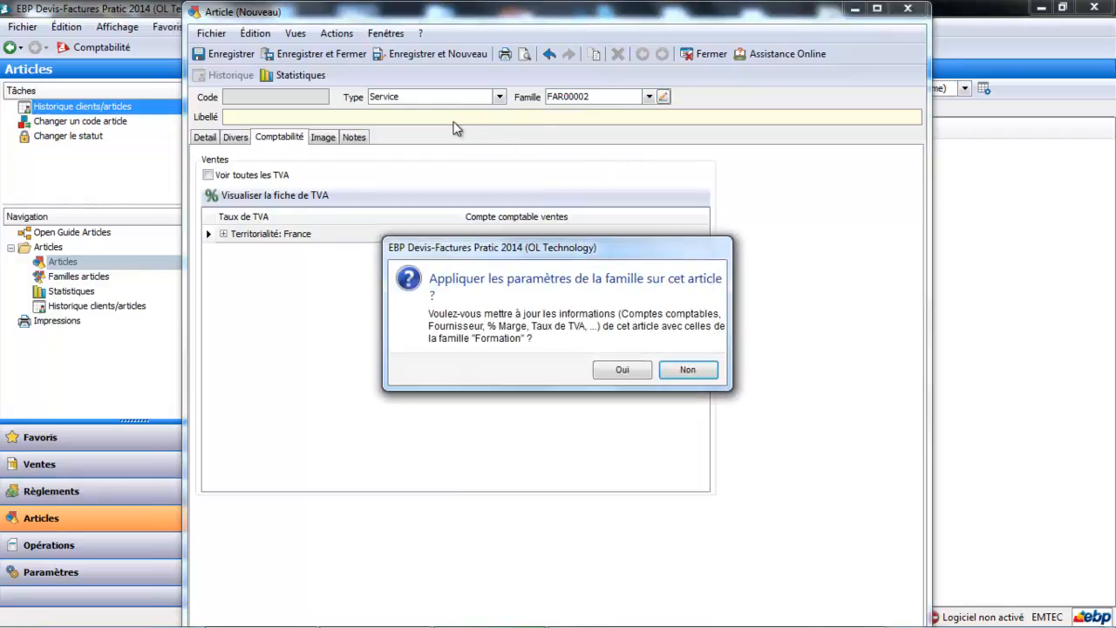
{"action": "left_click", "coordinate": [626, 368]}
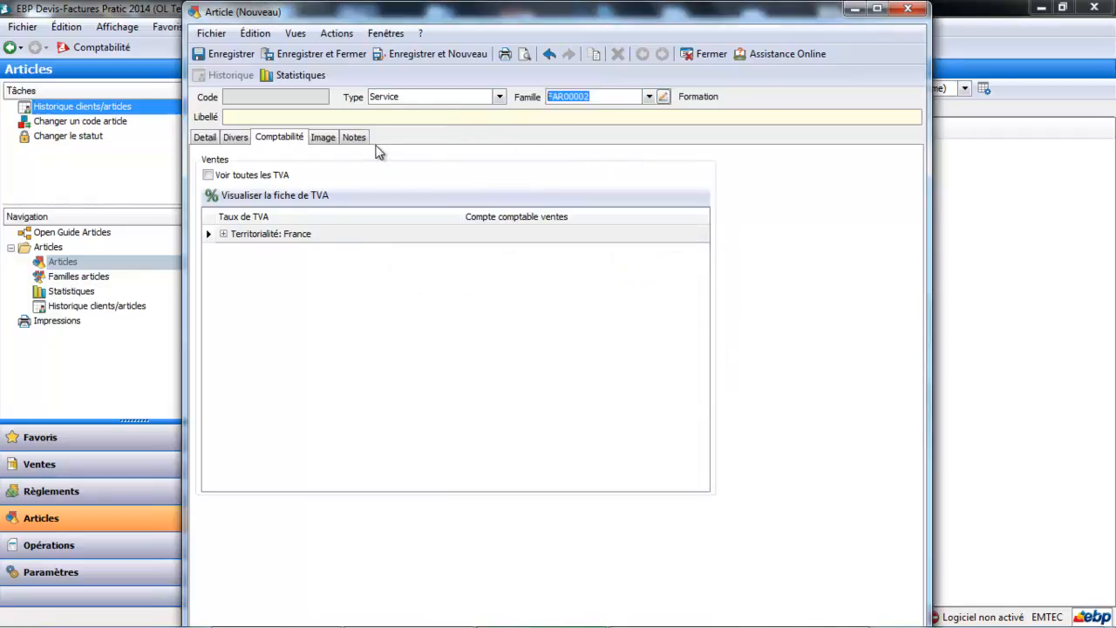
Label the service article Formation EBP and extend its commercial description with "Devis facturation pratic"
{"action": "left_click", "coordinate": [364, 116]}
{"action": "type", "text": "Formation EBP"}
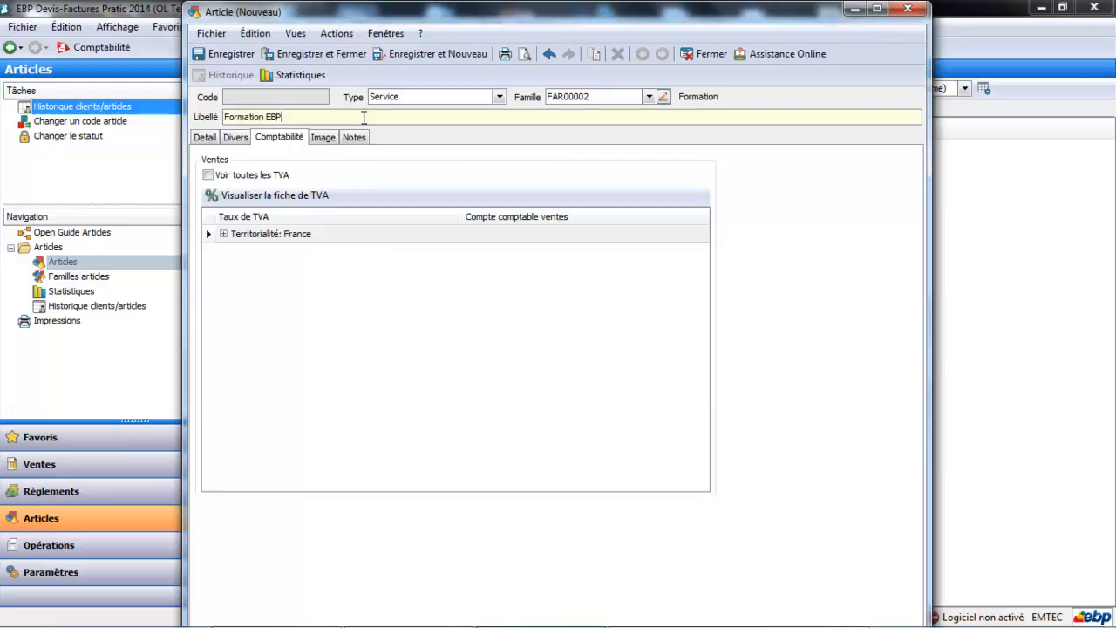
{"action": "left_click", "coordinate": [207, 139]}
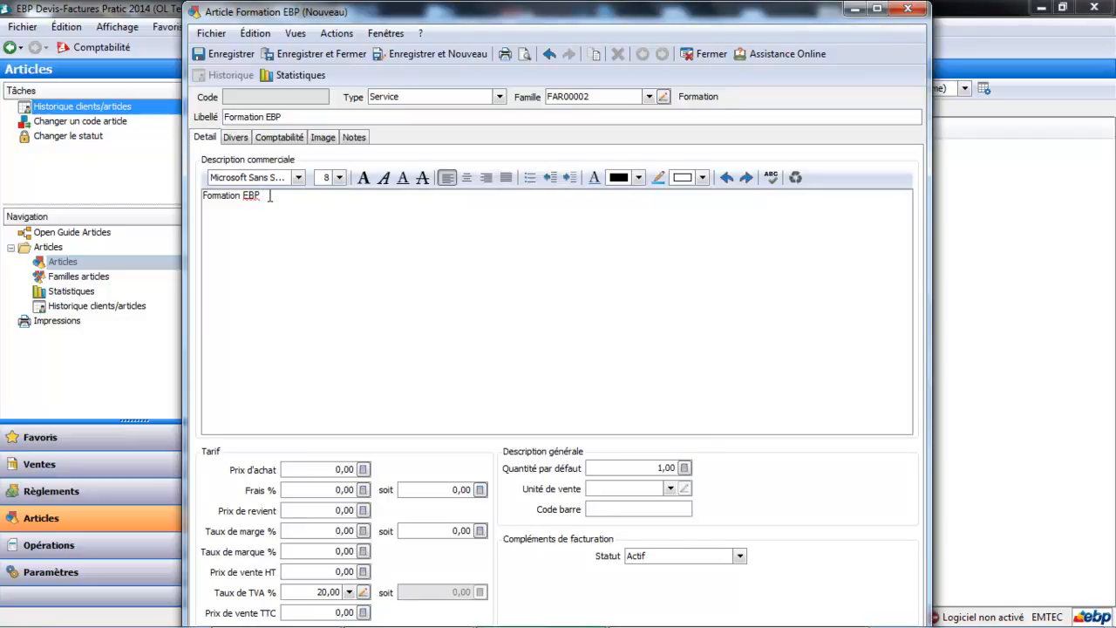
{"action": "type", "text": "Devis facturation pratic"}
Set the Formation EBP article's sale price excluding VAT to 400 and clear its purchase price
{"action": "left_click", "coordinate": [294, 569]}
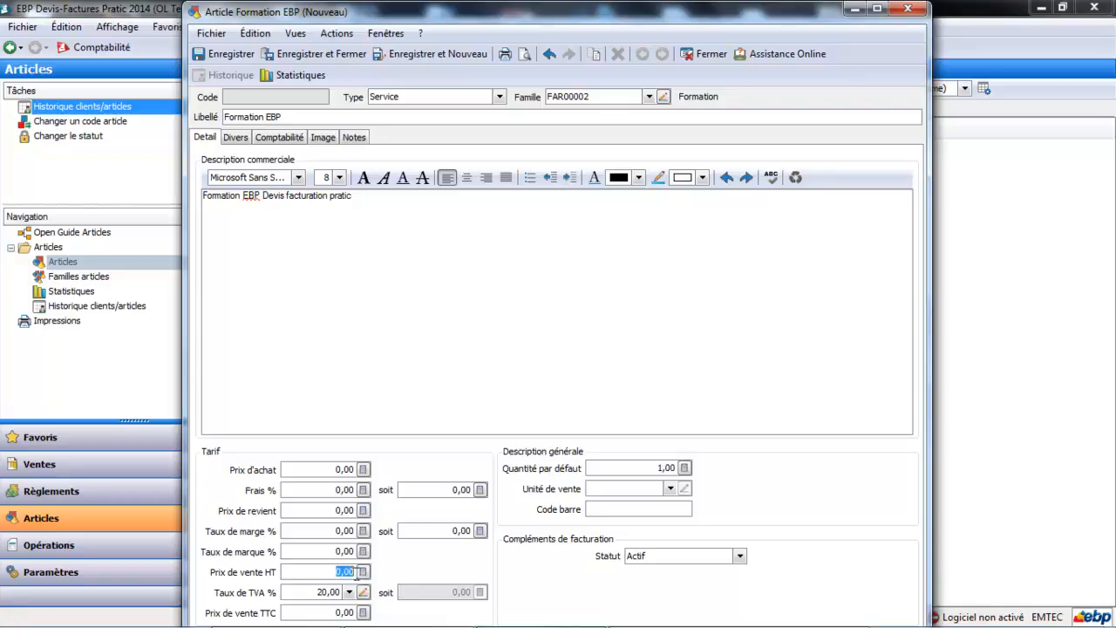
{"action": "type", "text": "400"}
{"action": "key", "text": "Tab"}
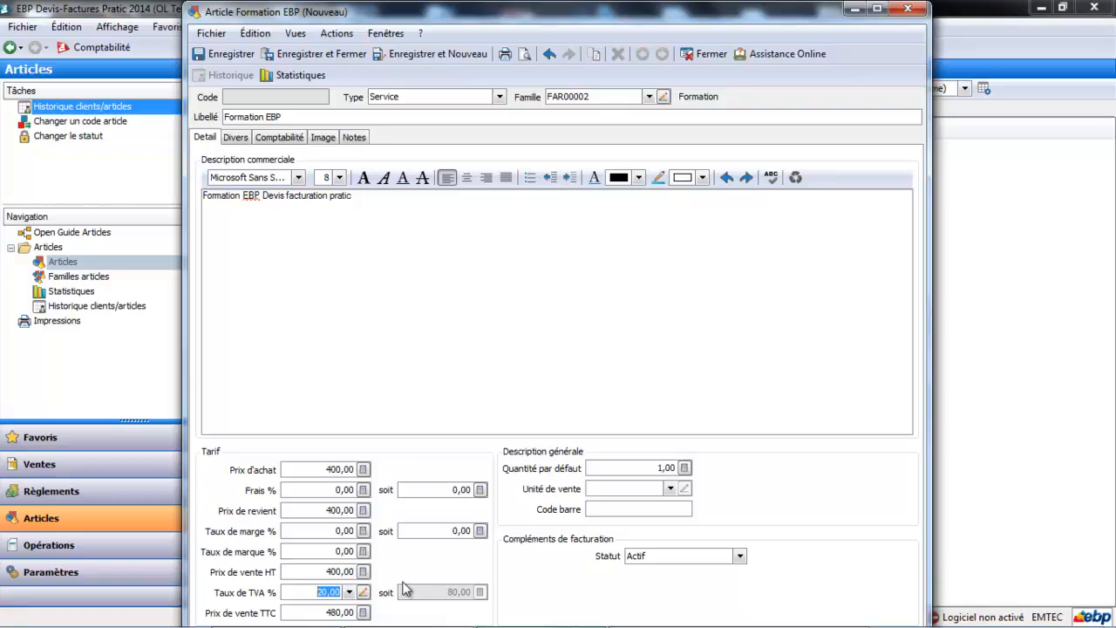
{"action": "left_click", "coordinate": [302, 469]}
{"action": "key", "text": "Delete"}
{"action": "key", "text": "Tab"}
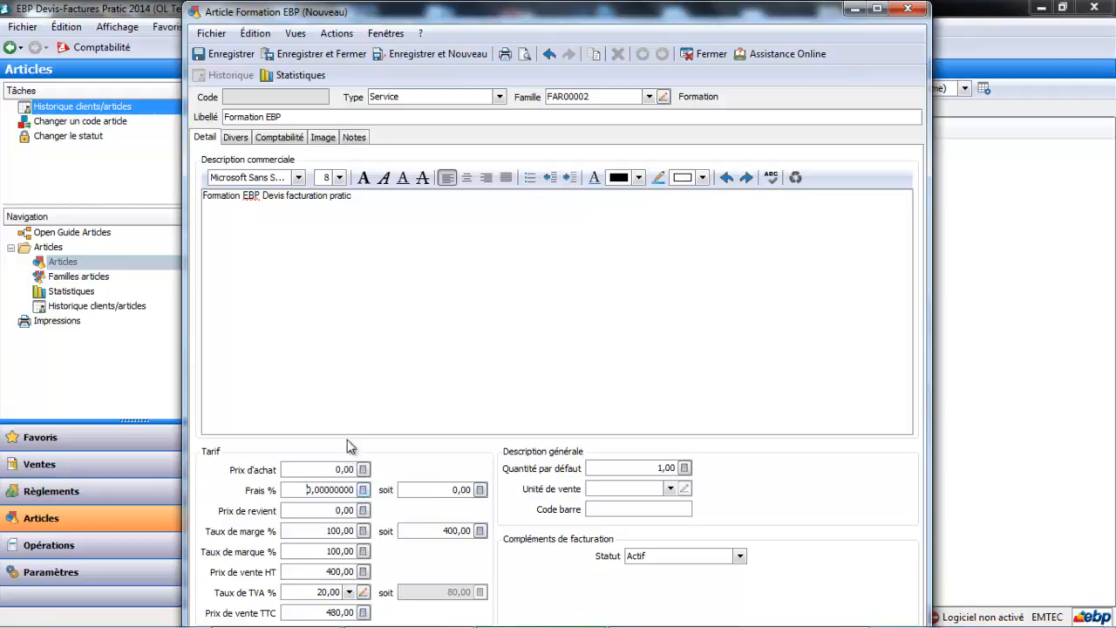
Check the Formation EBP article's personal-service options and sales accounts for France, and save and close the article
{"action": "left_click", "coordinate": [234, 140]}
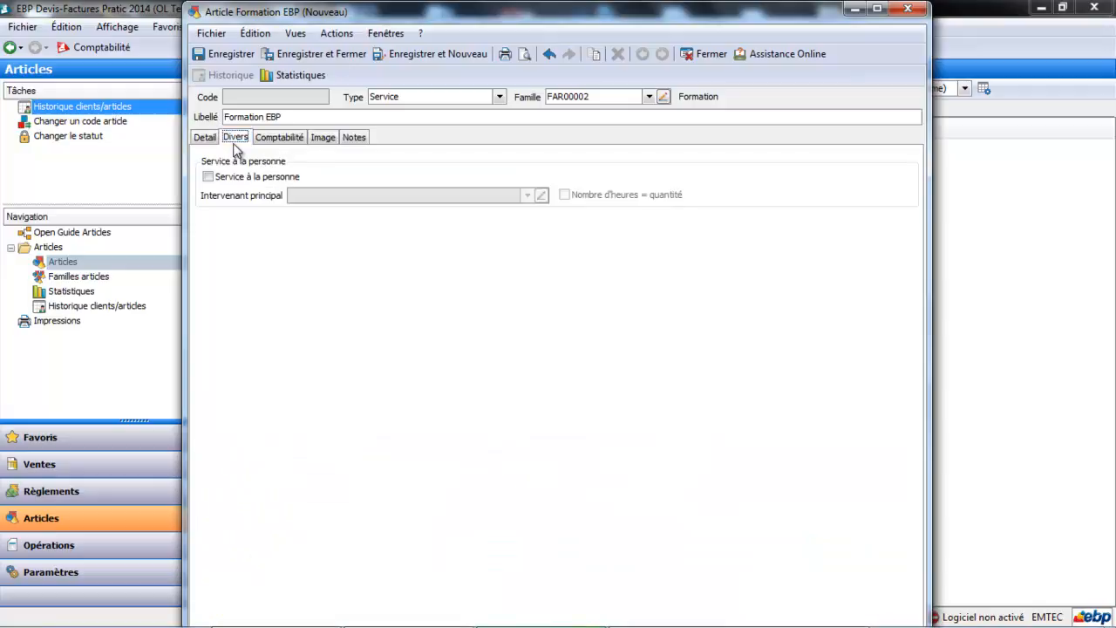
{"action": "left_click", "coordinate": [281, 139]}
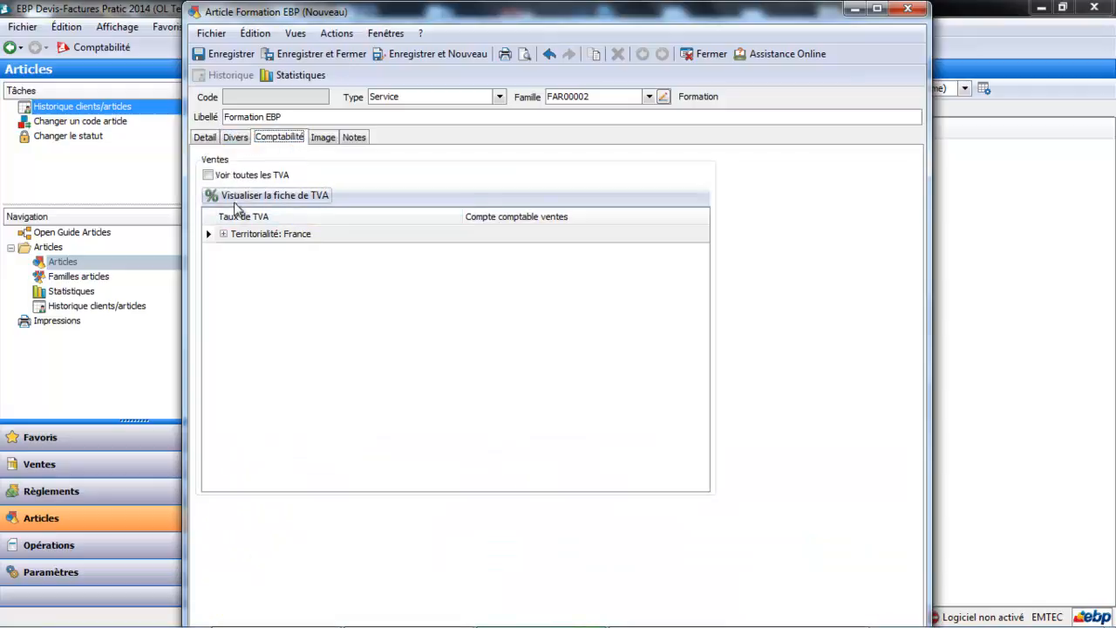
{"action": "left_click", "coordinate": [226, 236]}
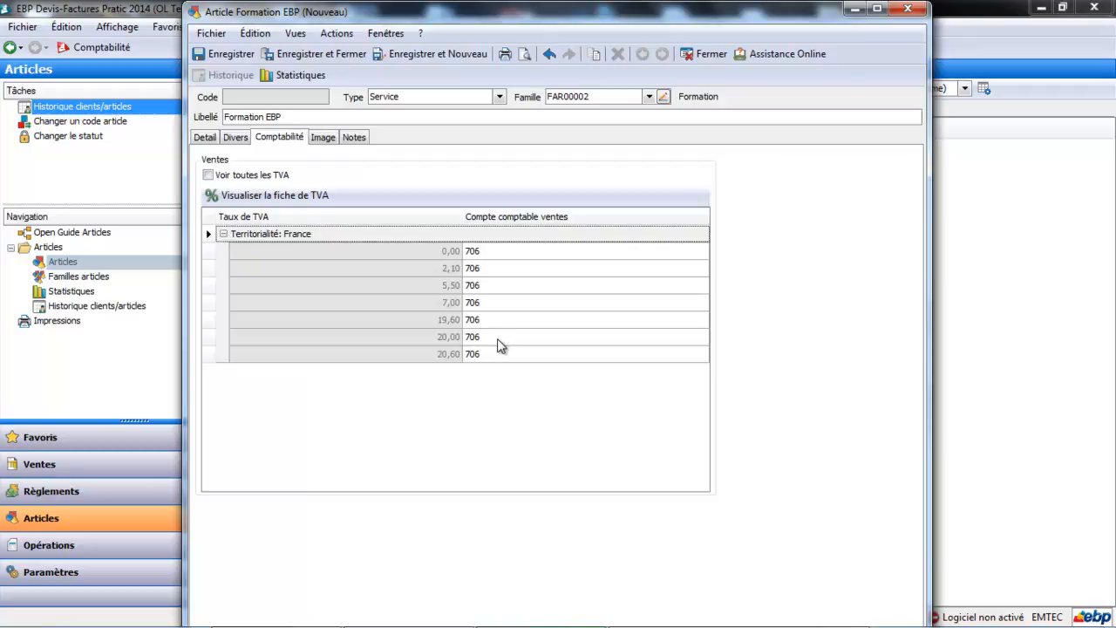
{"action": "left_click", "coordinate": [341, 56]}
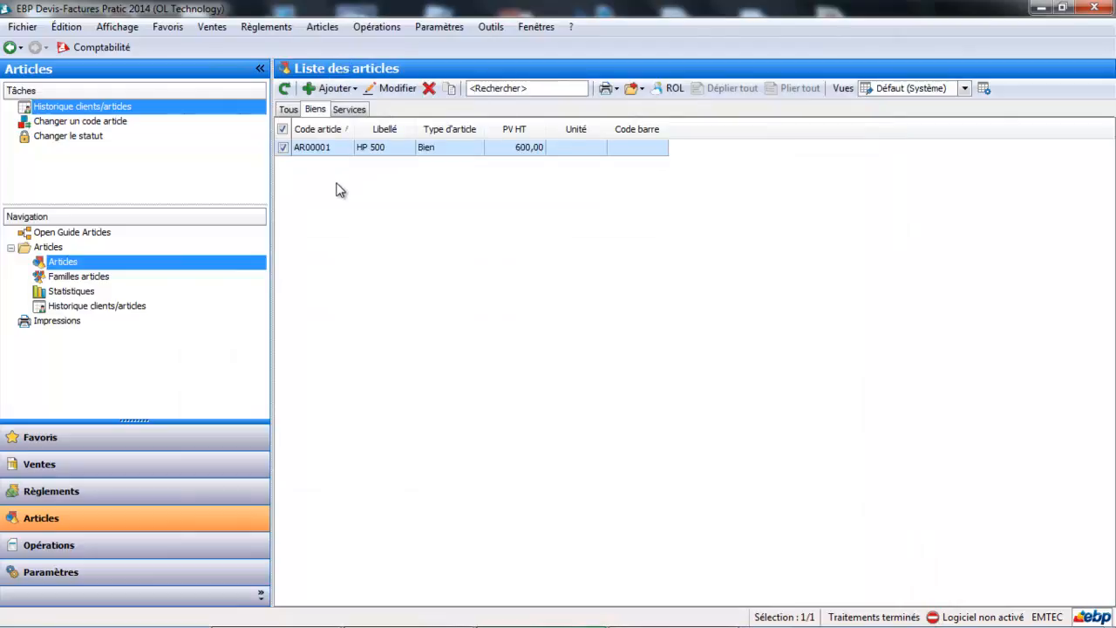
Review the article list filtered by services, by all articles and by goods
{"action": "left_click", "coordinate": [349, 109]}
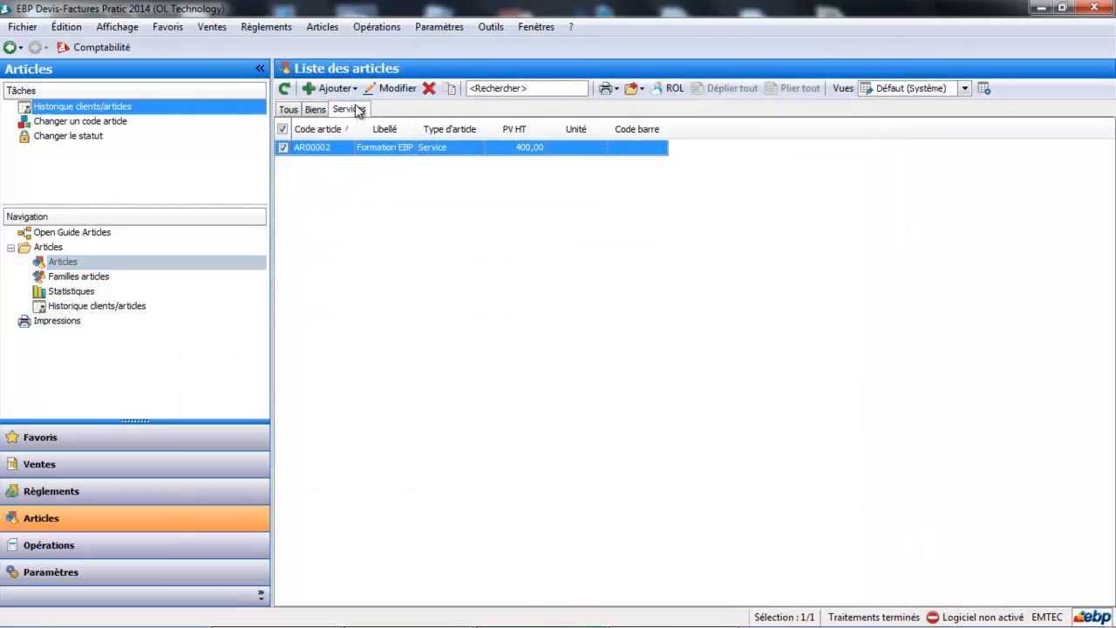
{"action": "left_click", "coordinate": [293, 111]}
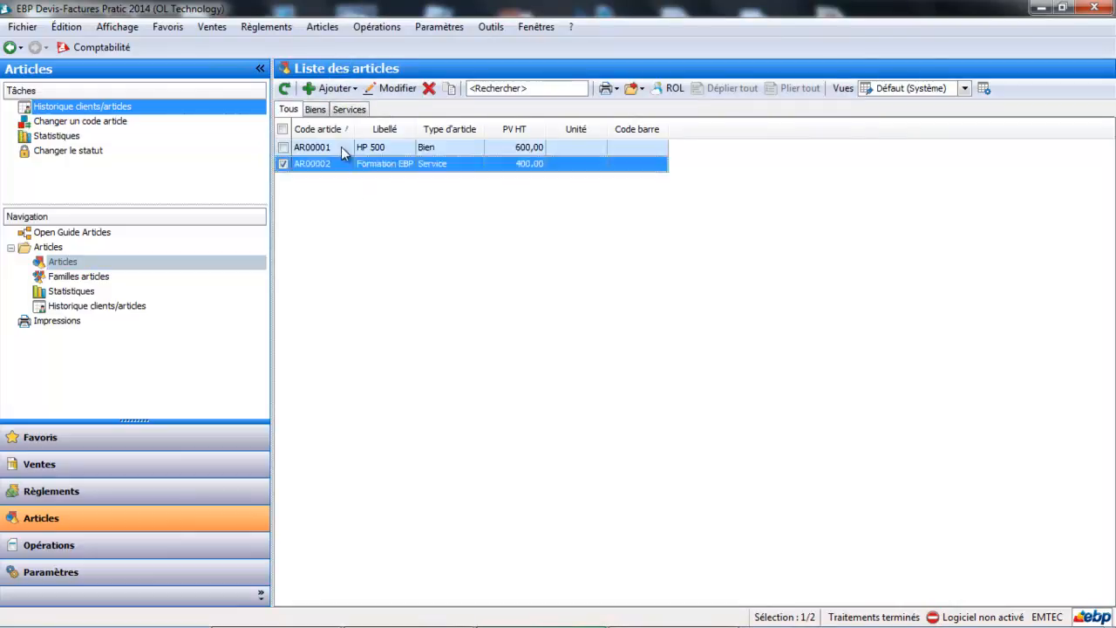
{"action": "left_click", "coordinate": [316, 111]}
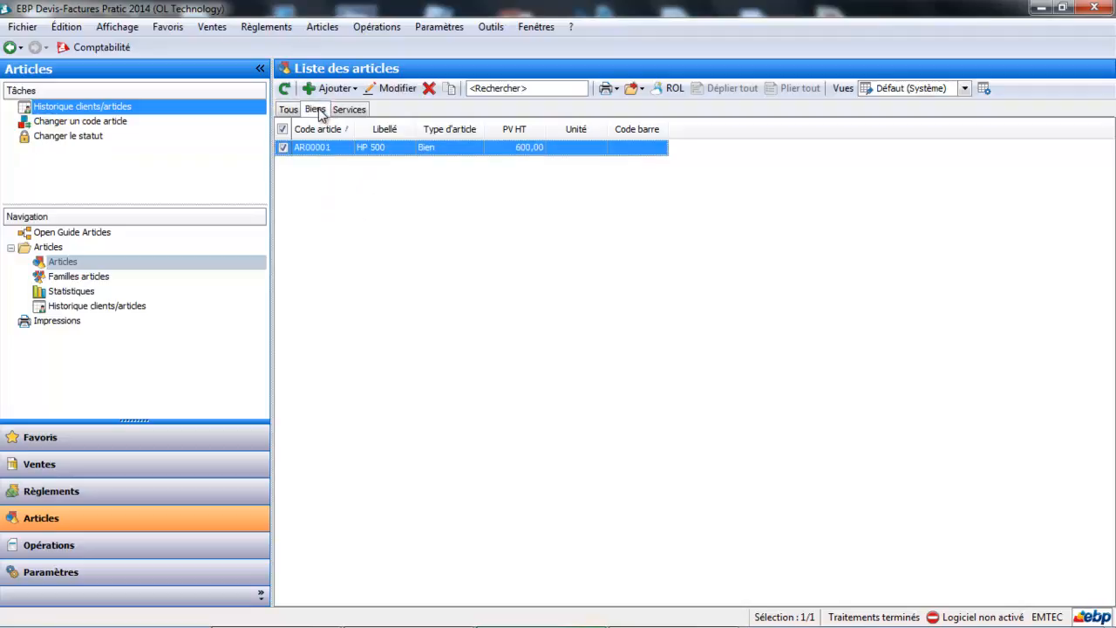
{"action": "left_click", "coordinate": [343, 114]}
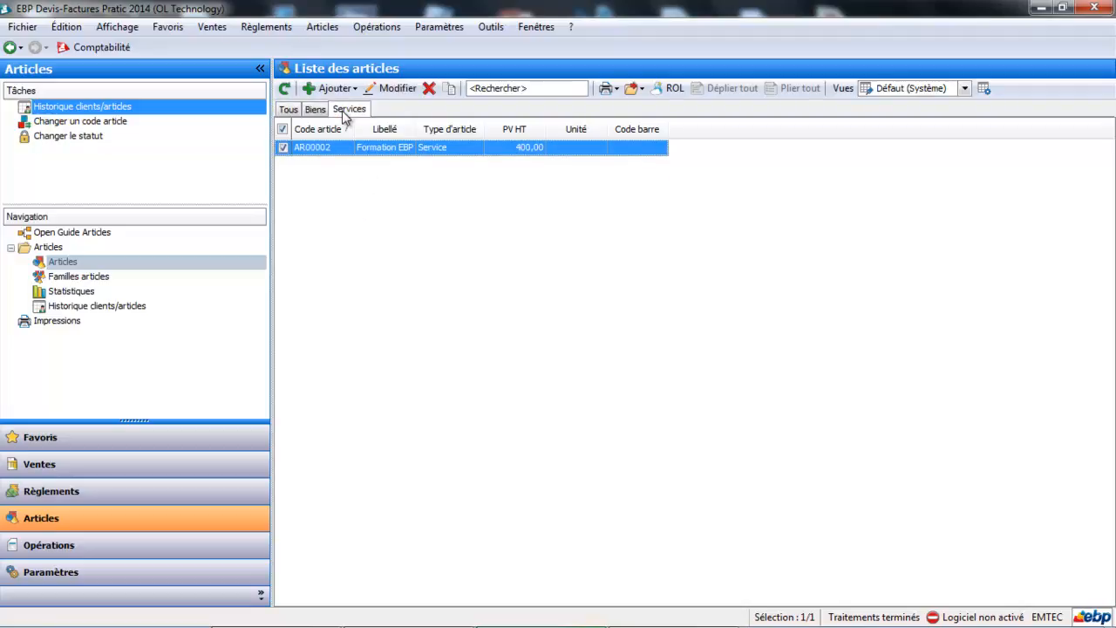